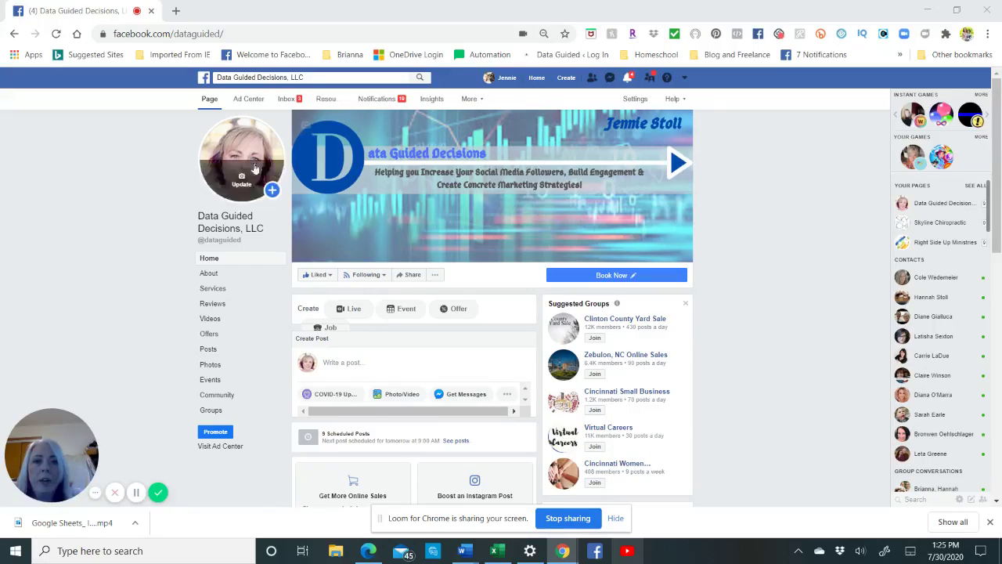
Open the business page's Insights overview and review the Page Summary metrics for the last 7 days.
left_click(432, 101)
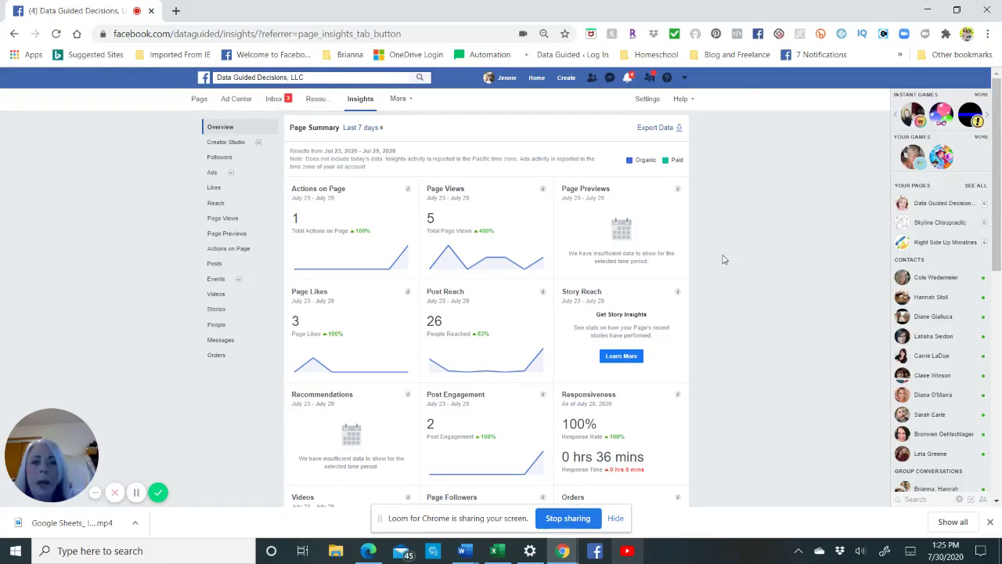
scroll(734, 252, "down", 1)
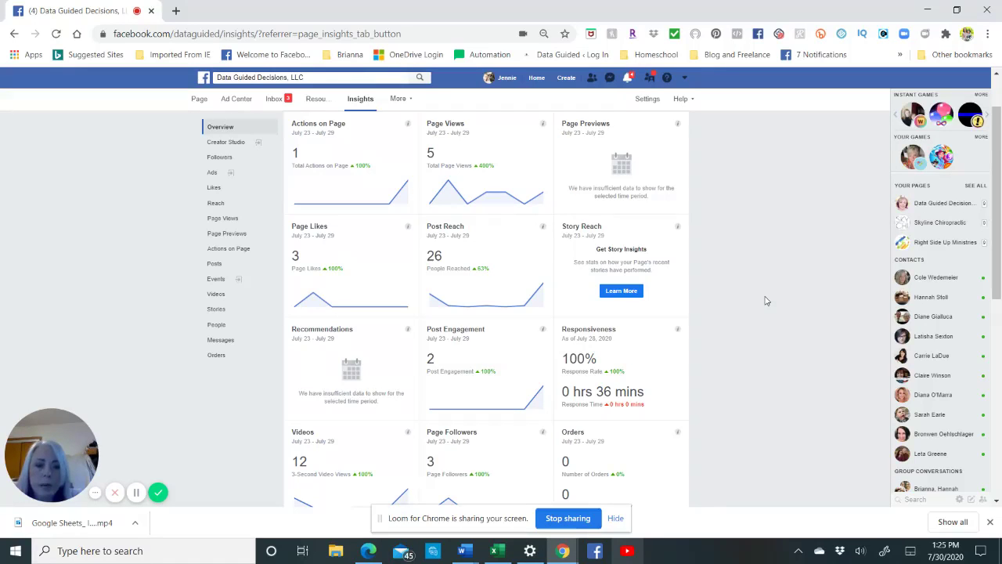
scroll(765, 301, "down", 2)
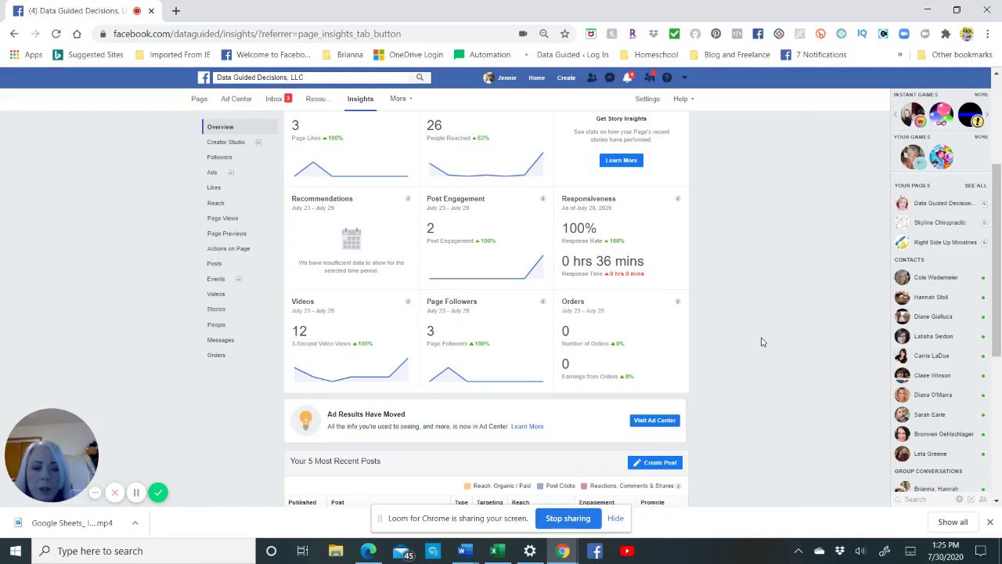
scroll(762, 341, "down", 3)
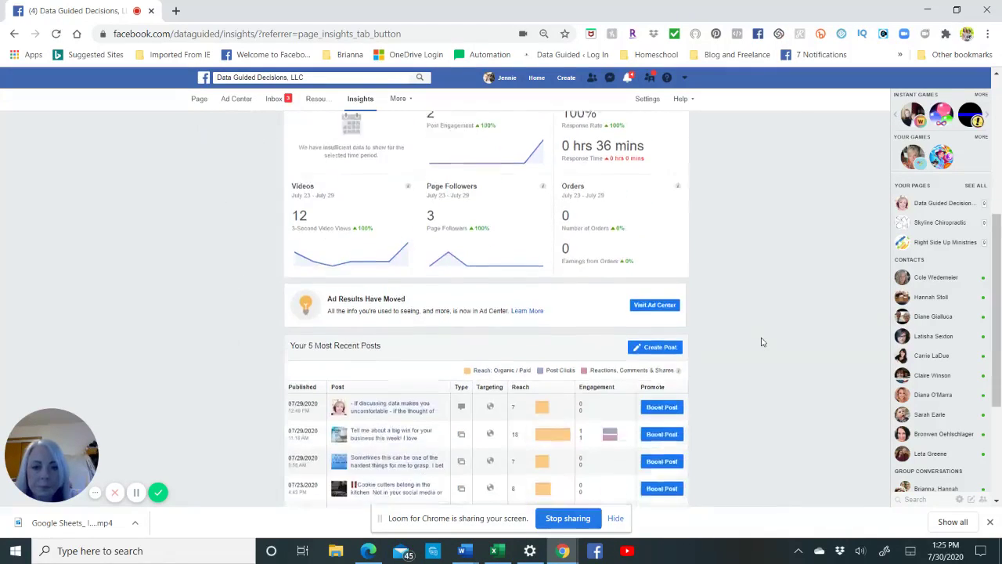
Examine the reach and engagement of the five most recent posts and the Pages to Watch section in the overview.
scroll(761, 342, "down", 1)
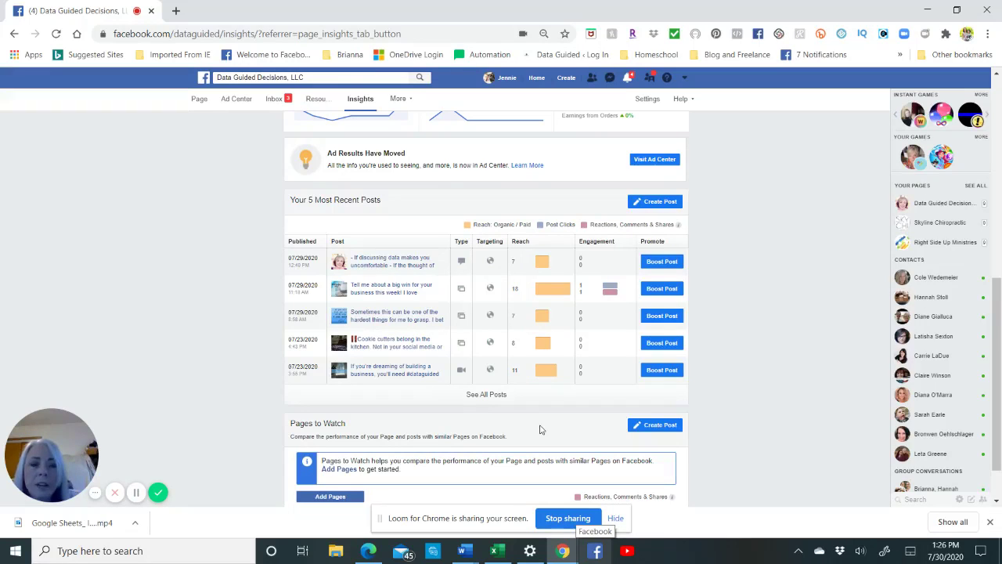
mouse_move(560, 264)
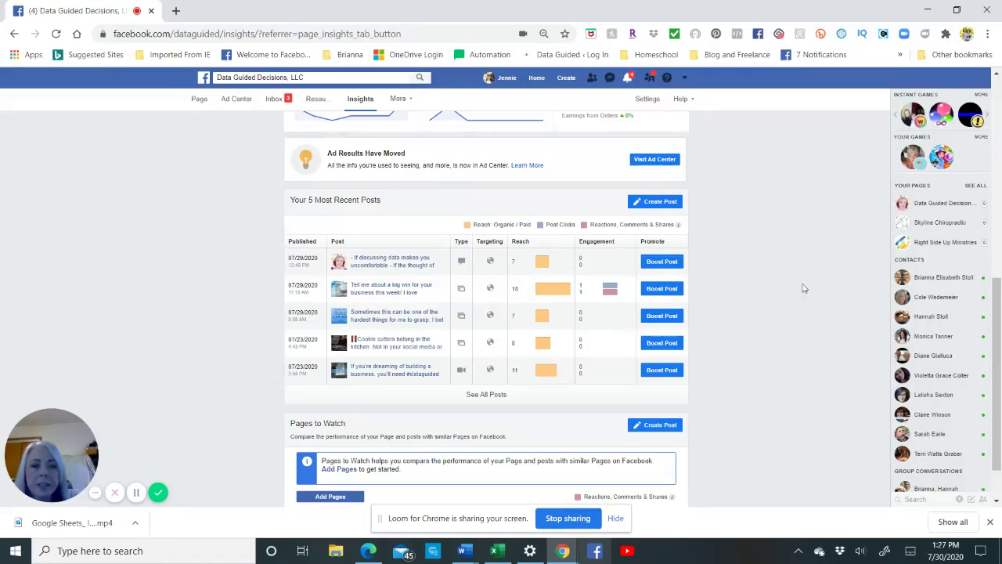
scroll(779, 278, "down", 1)
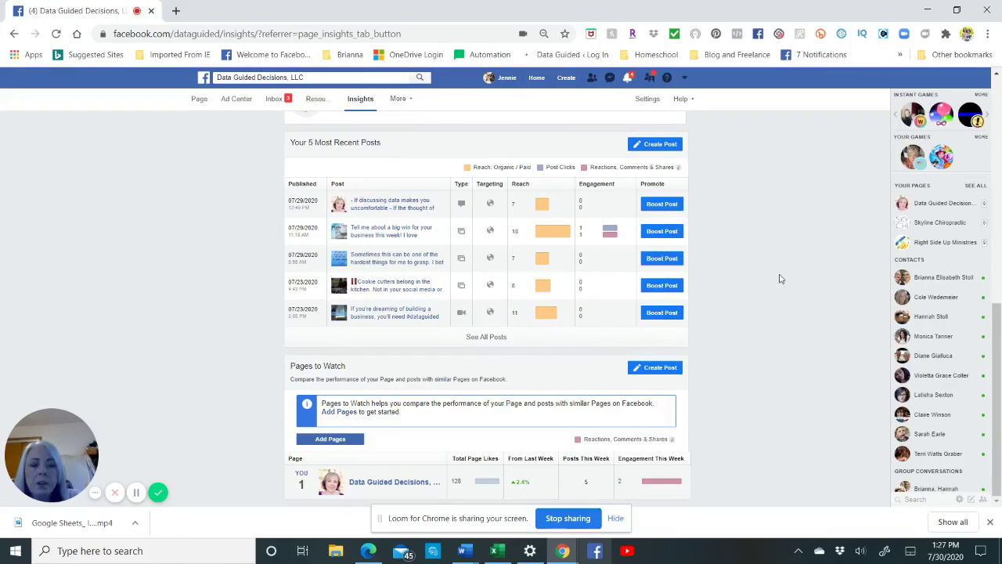
scroll(778, 278, "up", 3)
scroll(779, 278, "down", 3)
Open the insights for all posts and examine when fans are online by day and by time.
left_click(485, 338)
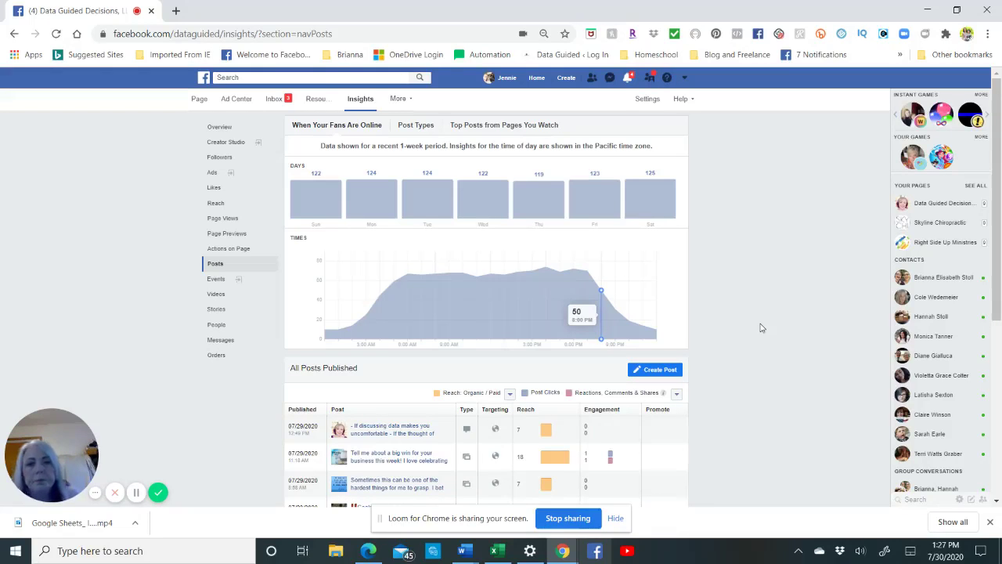
mouse_move(338, 210)
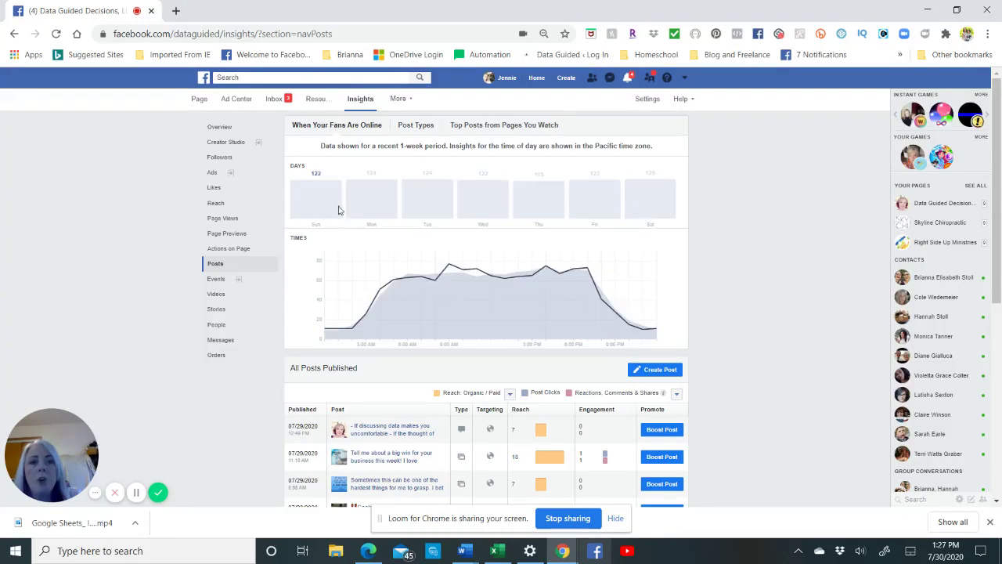
mouse_move(569, 219)
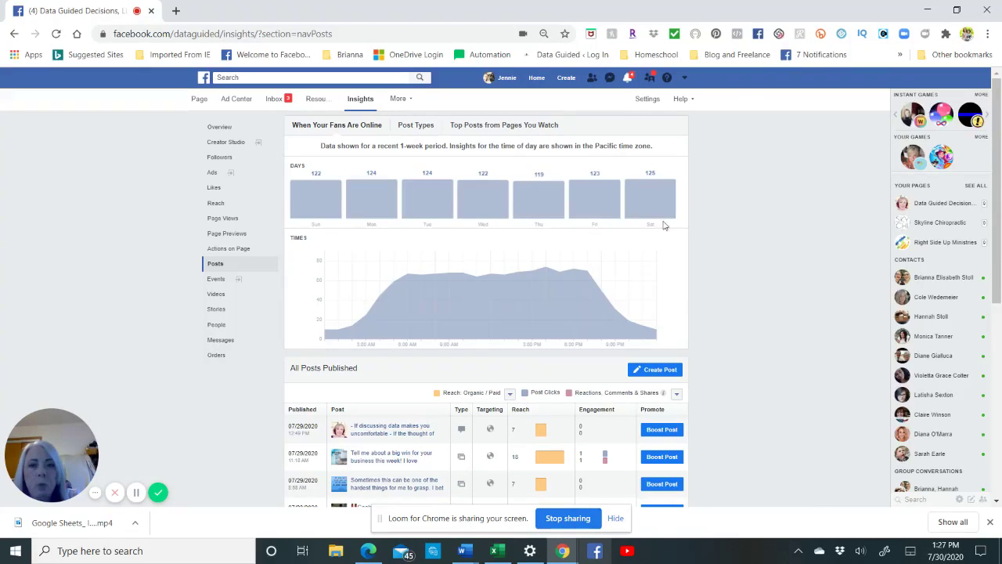
mouse_move(654, 204)
mouse_move(385, 204)
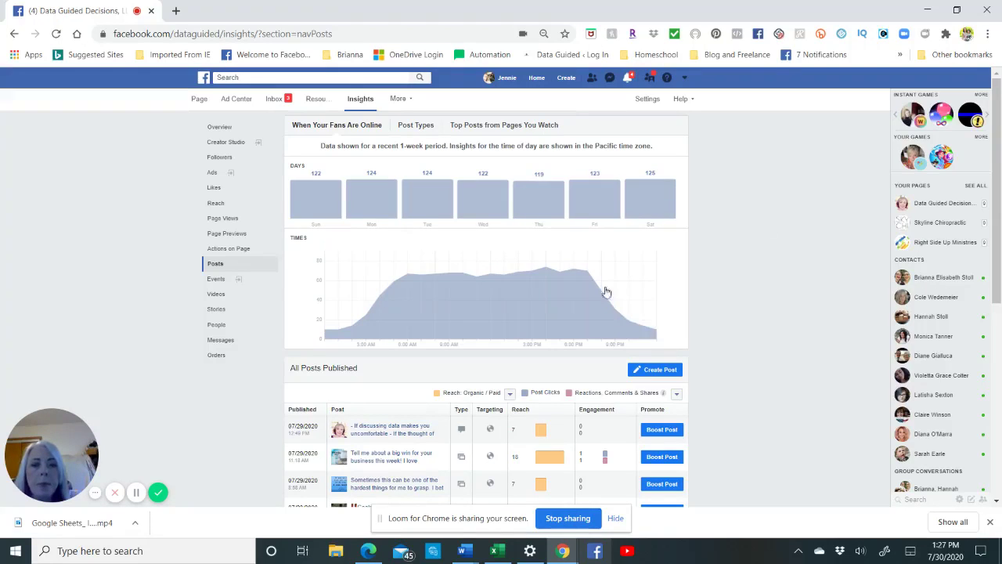
mouse_move(538, 288)
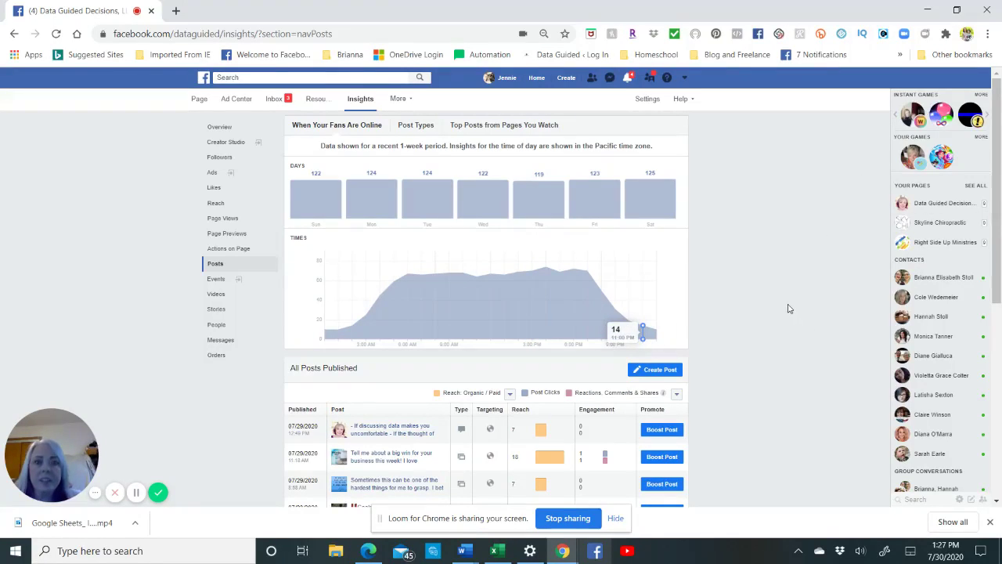
Review the All Posts Published list, comparing type, reach and engagement of the individual posts.
scroll(789, 309, "down", 3)
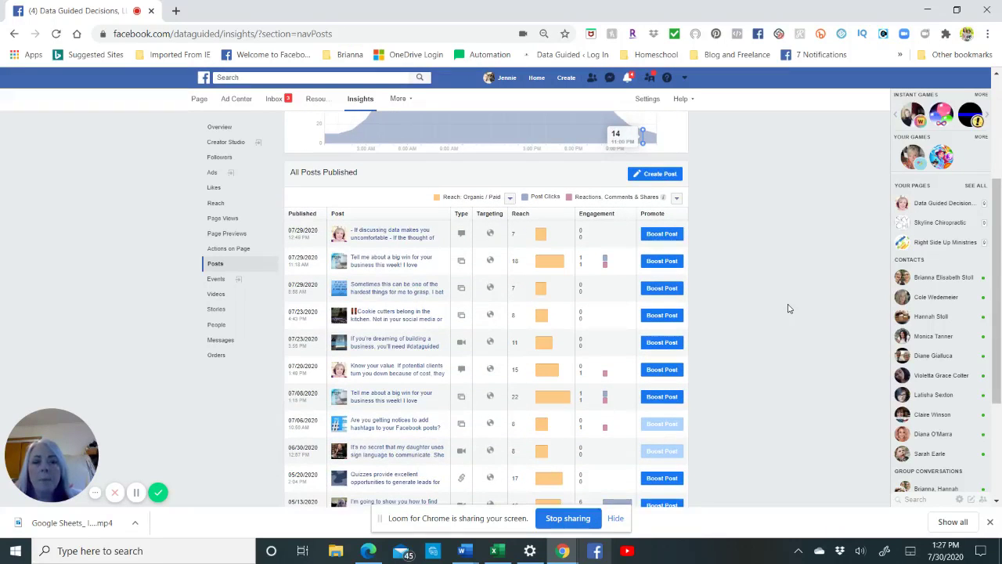
scroll(788, 308, "down", 1)
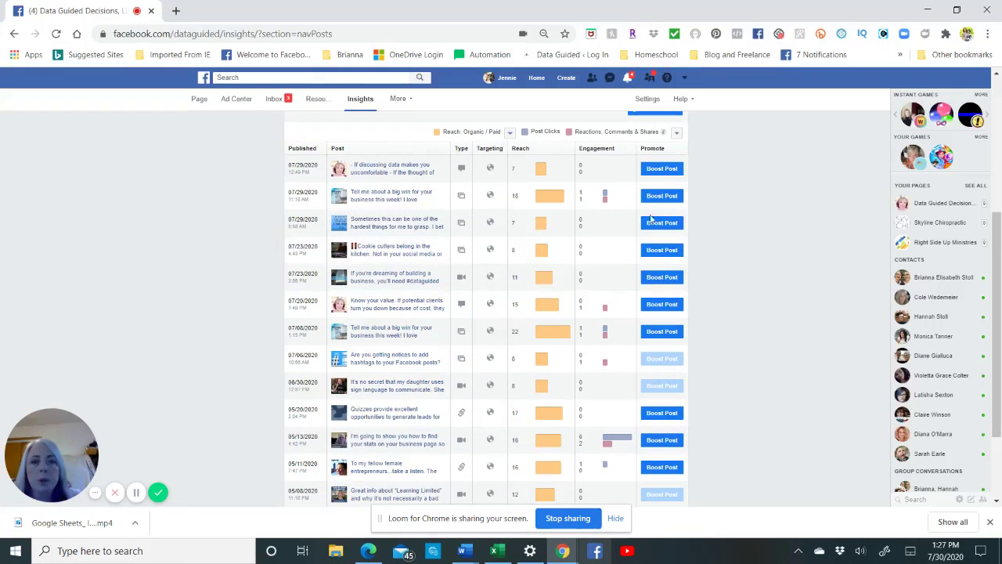
scroll(792, 219, "down", 2)
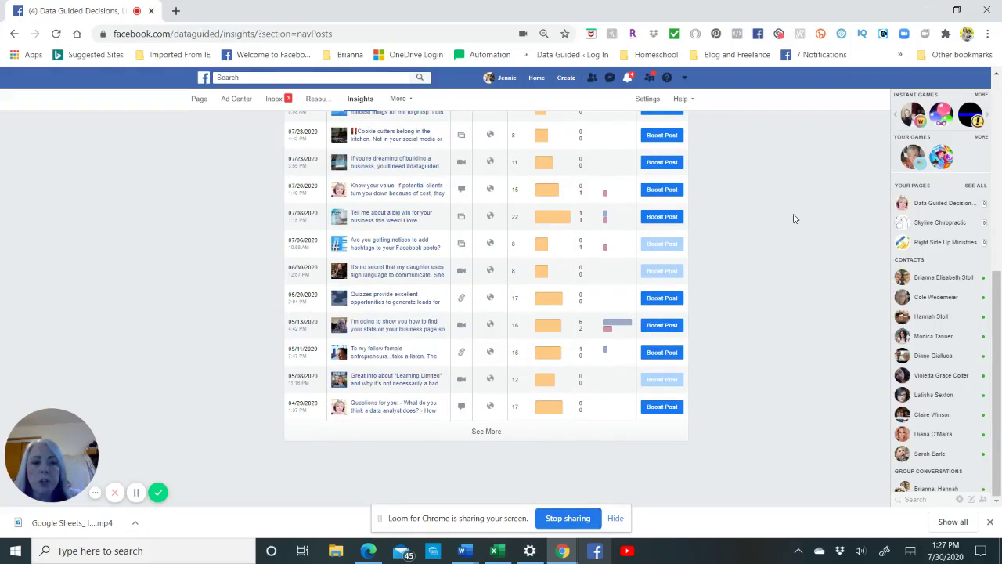
scroll(793, 219, "up", 2)
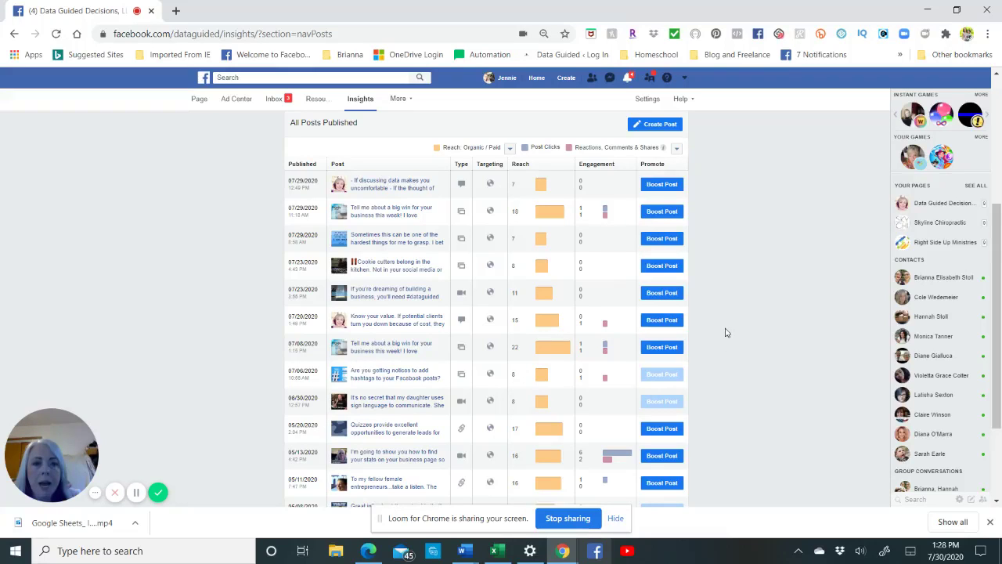
scroll(621, 341, "down", 2)
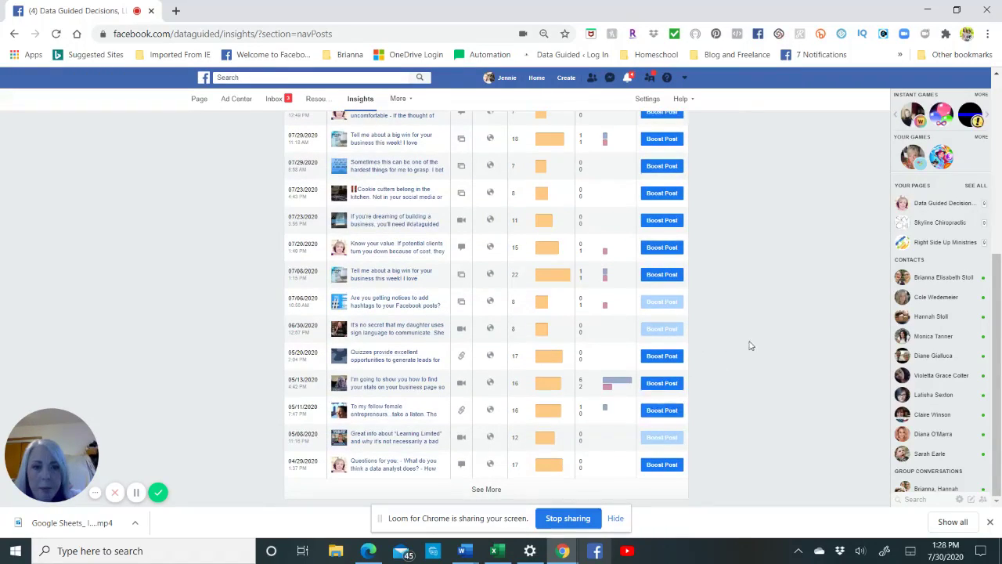
scroll(752, 345, "up", 5)
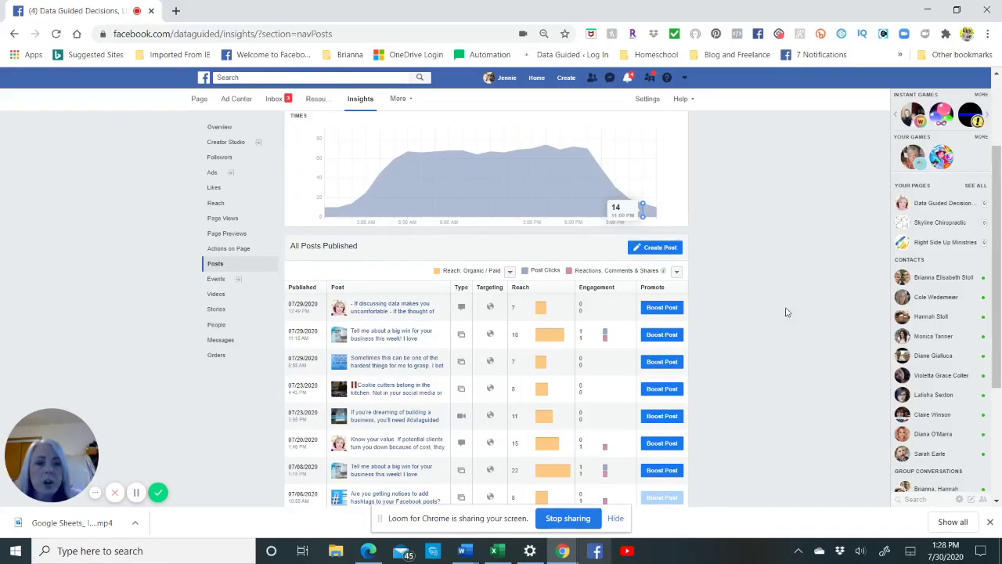
scroll(785, 310, "down", 2)
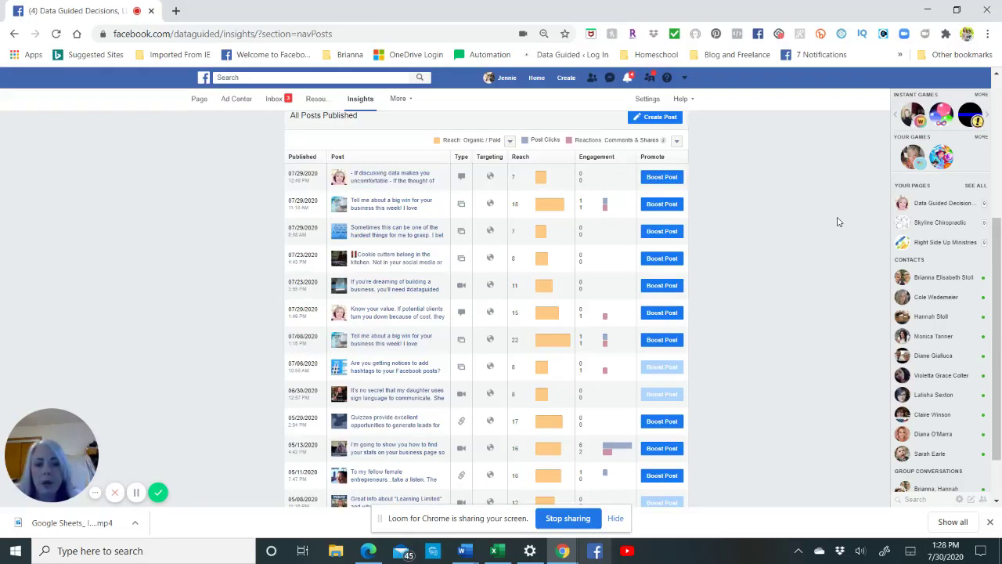
scroll(837, 222, "down", 1)
scroll(837, 223, "up", 5)
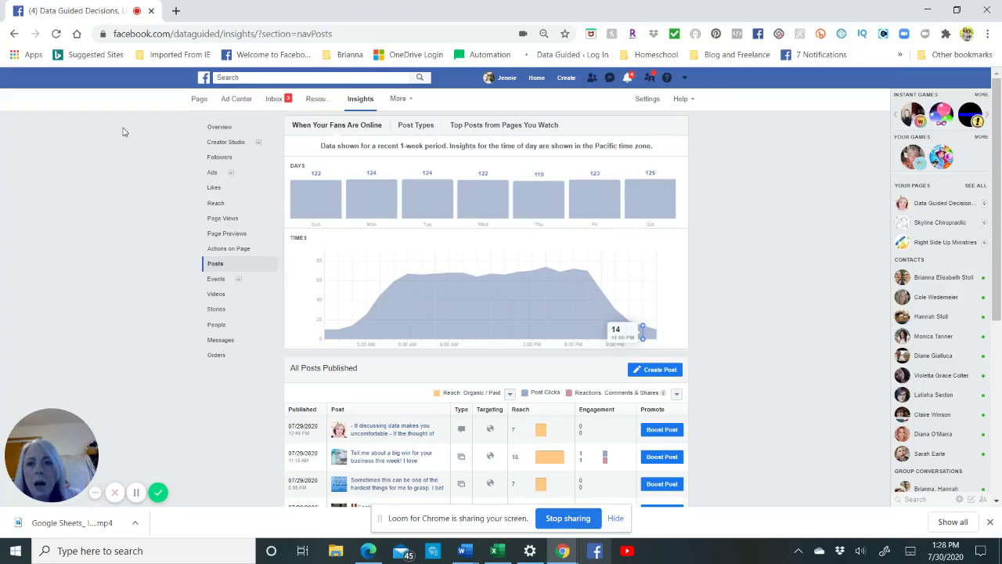
Open the Followers insights and examine total followers, page followers and where the page follows happened.
left_click(219, 160)
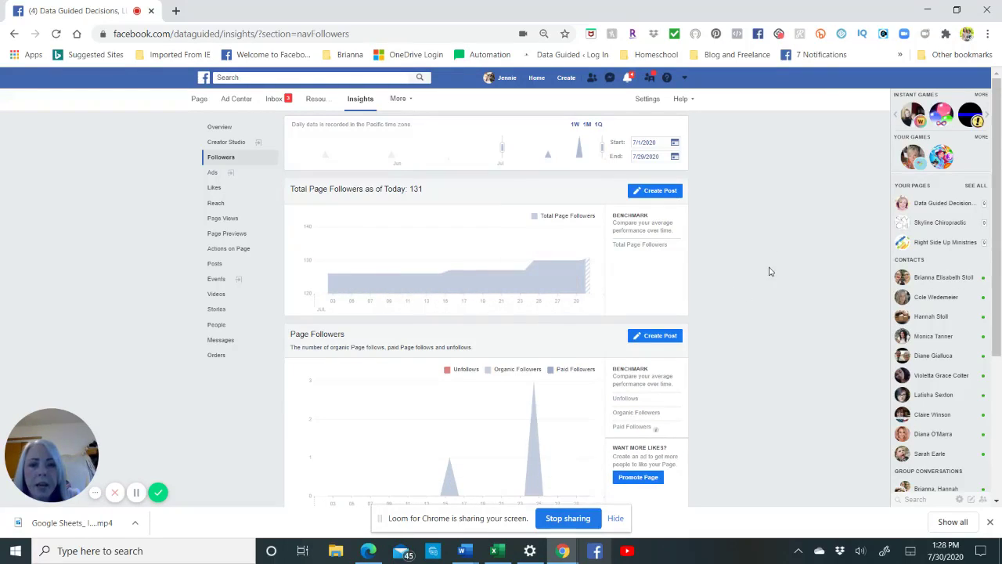
scroll(769, 274, "down", 2)
scroll(770, 269, "down", 1)
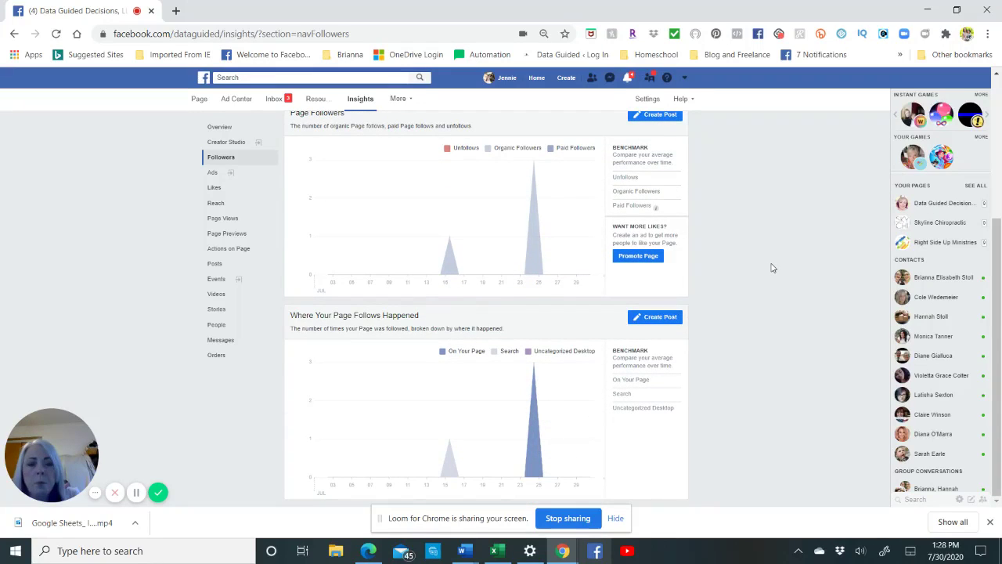
Open the Likes insights and examine total page likes, organic and paid likes, and where the likes happened.
left_click(214, 188)
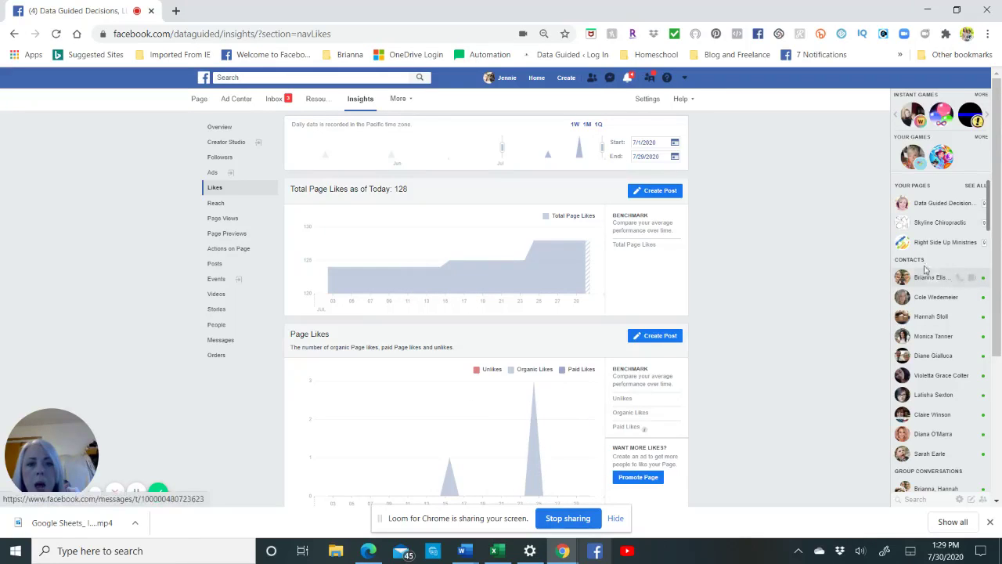
scroll(778, 219, "down", 2)
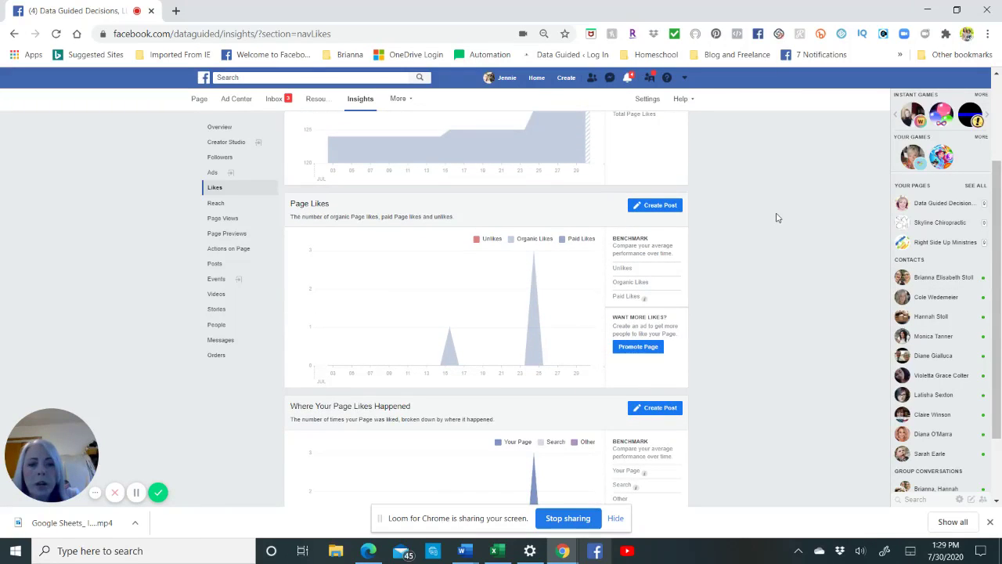
scroll(778, 218, "down", 1)
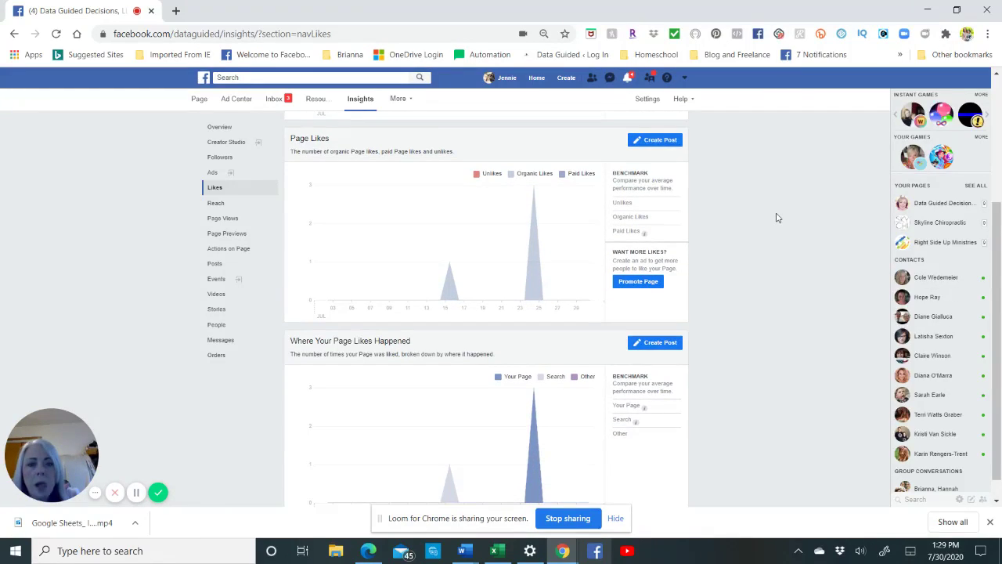
scroll(777, 218, "down", 1)
scroll(777, 217, "up", 3)
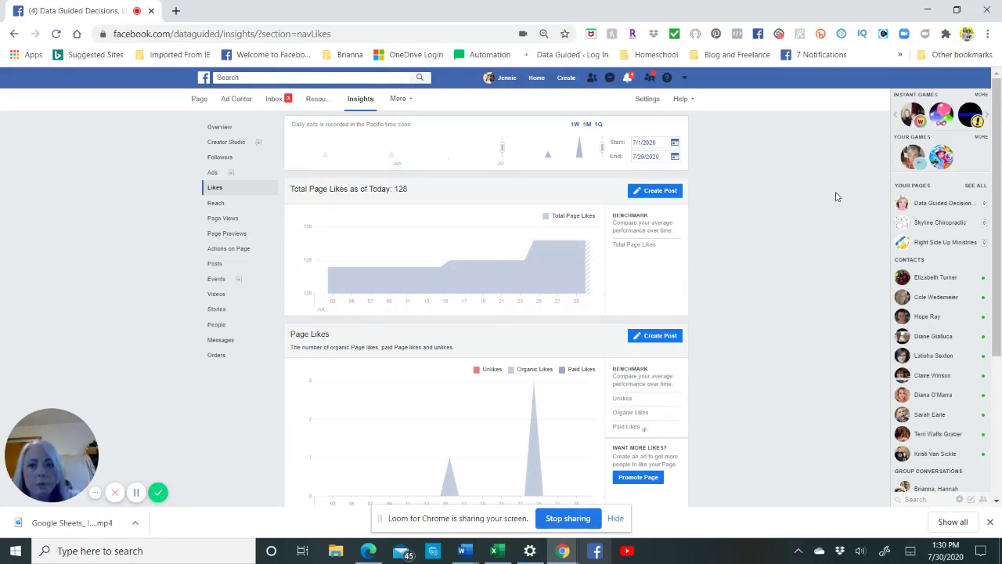
Open the Reach insights and review the charts from Post Reach and Recommendations through to Total Reach.
left_click(220, 207)
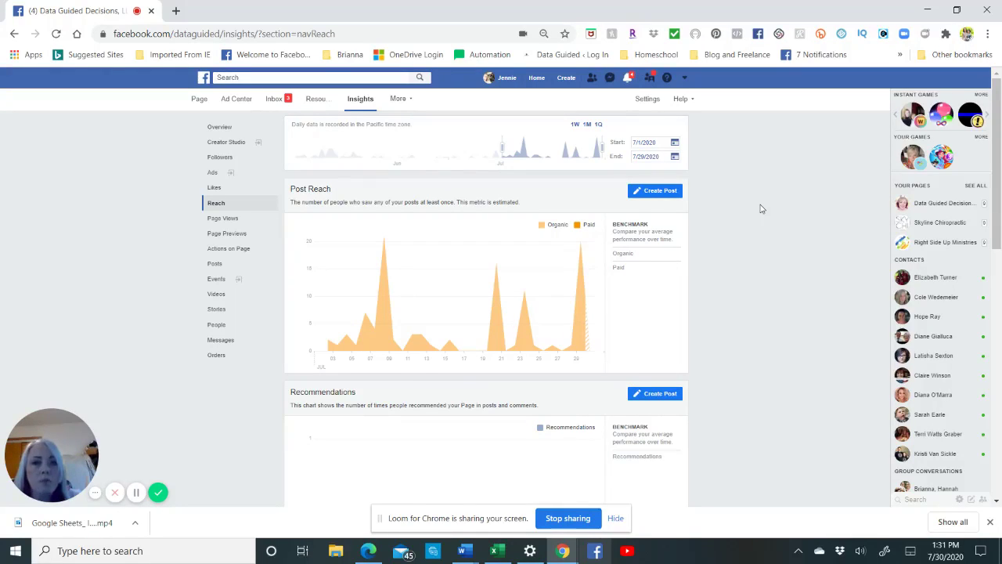
scroll(759, 208, "down", 7)
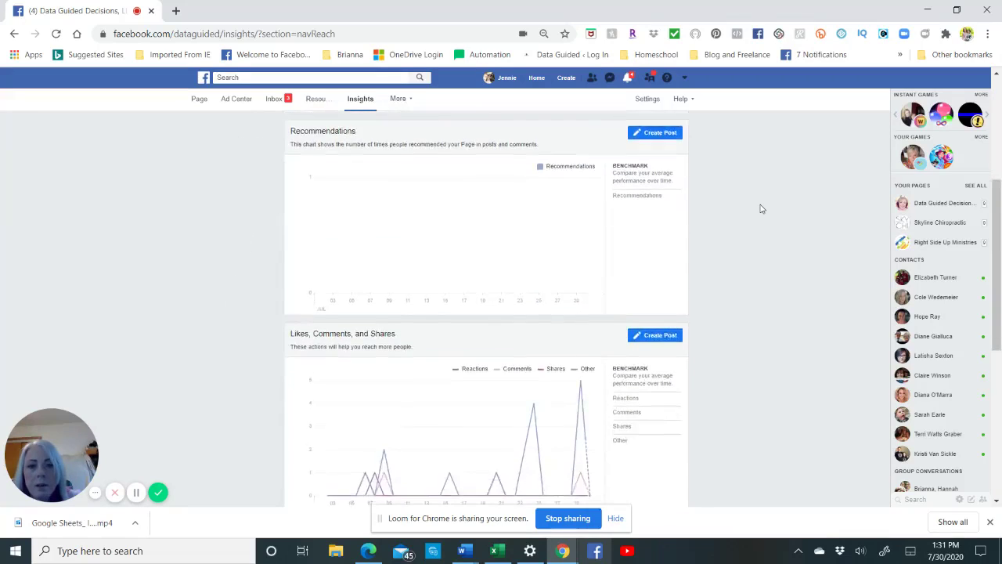
scroll(760, 208, "up", 2)
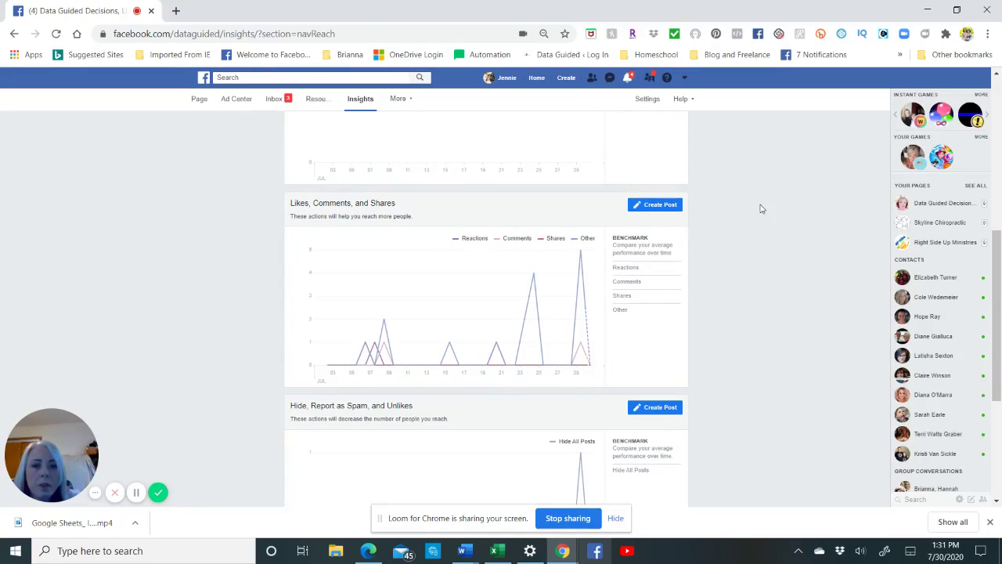
scroll(817, 261, "down", 2)
scroll(817, 264, "up", 2)
scroll(817, 264, "down", 3)
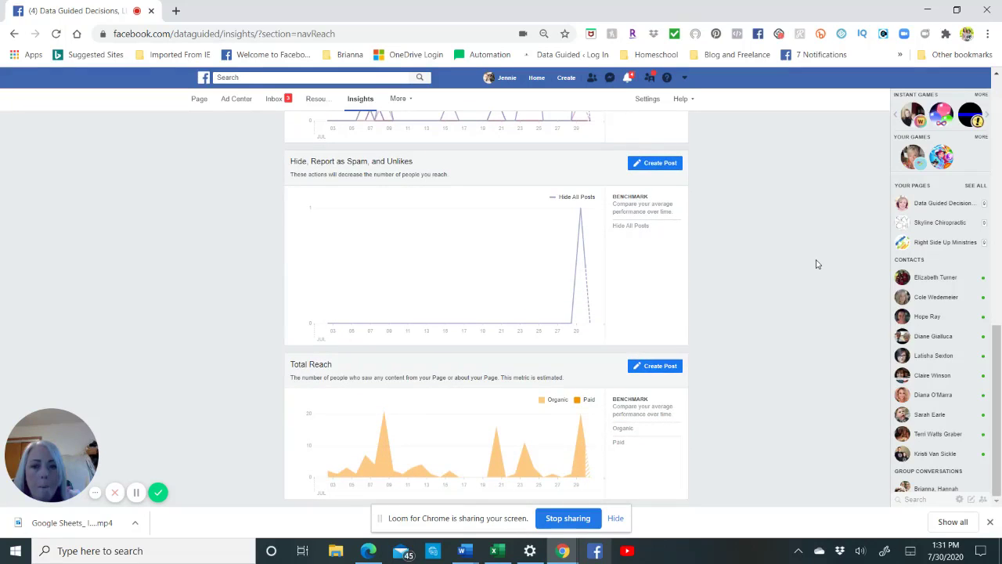
scroll(817, 264, "up", 10)
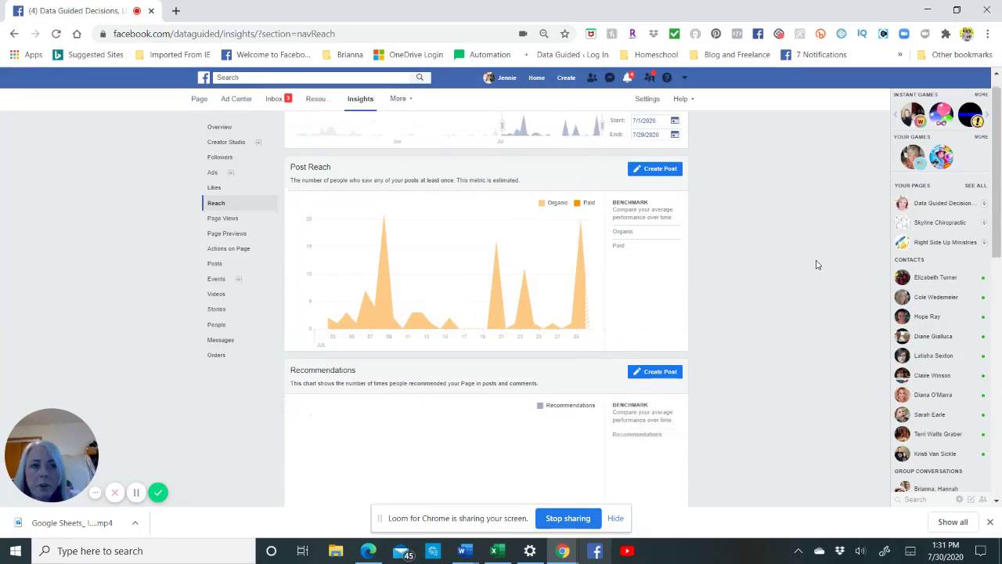
Open the Page Views insights and show the people who viewed the page by age and gender.
left_click(224, 218)
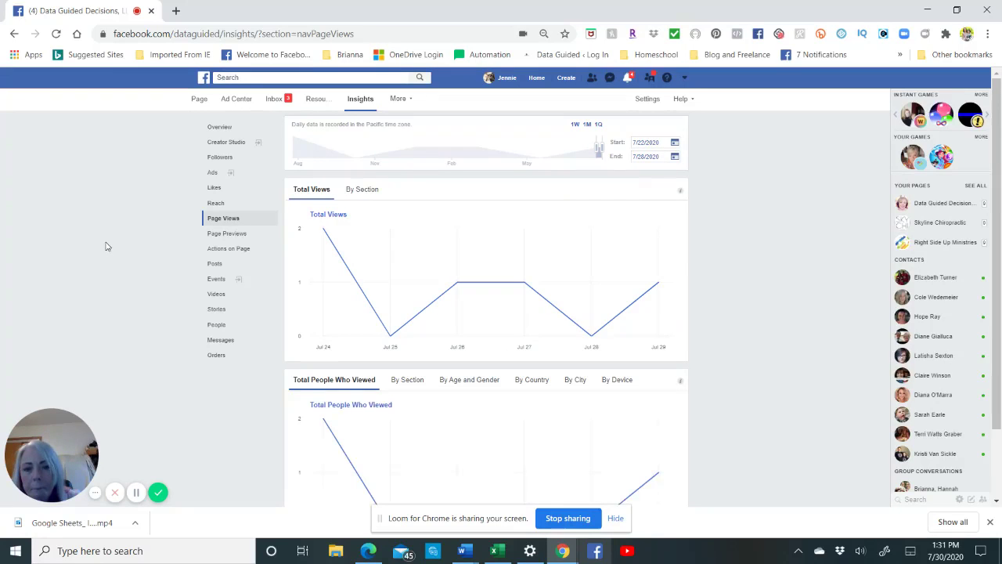
scroll(698, 331, "down", 1)
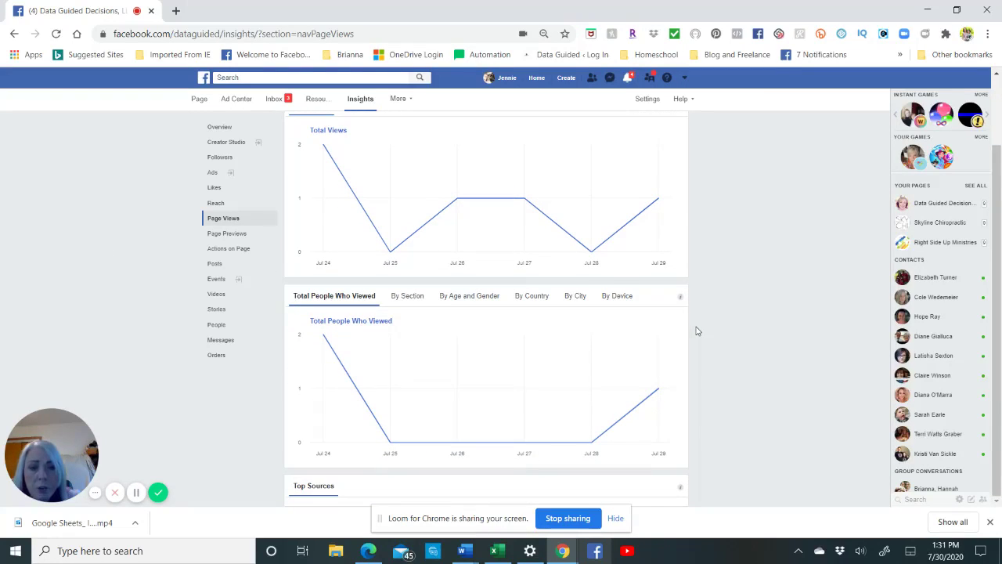
left_click(487, 297)
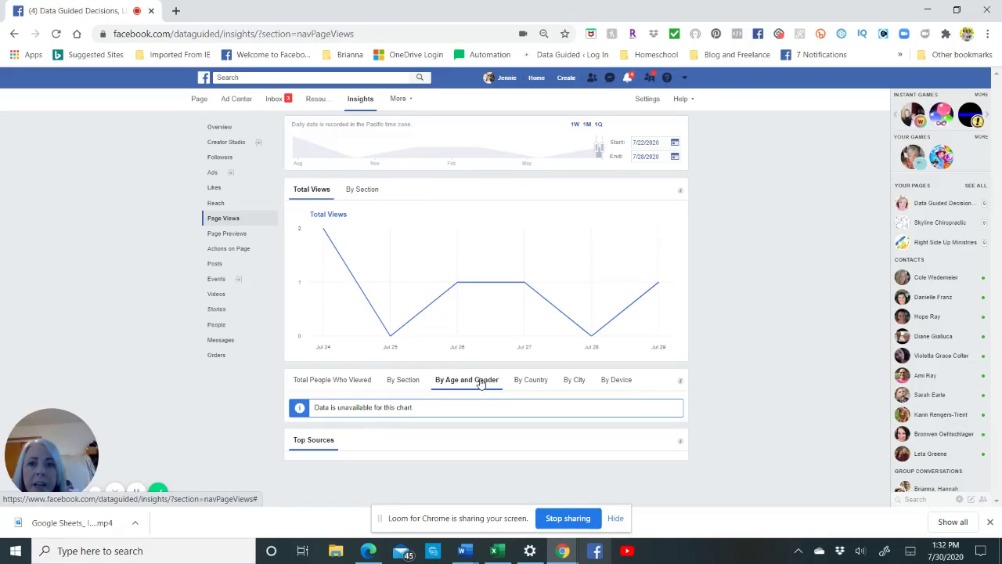
Open the Page Previews insights, followed by the Actions on Page insights, and review the charts from Total Actions to People Who Clicked Website.
left_click(228, 235)
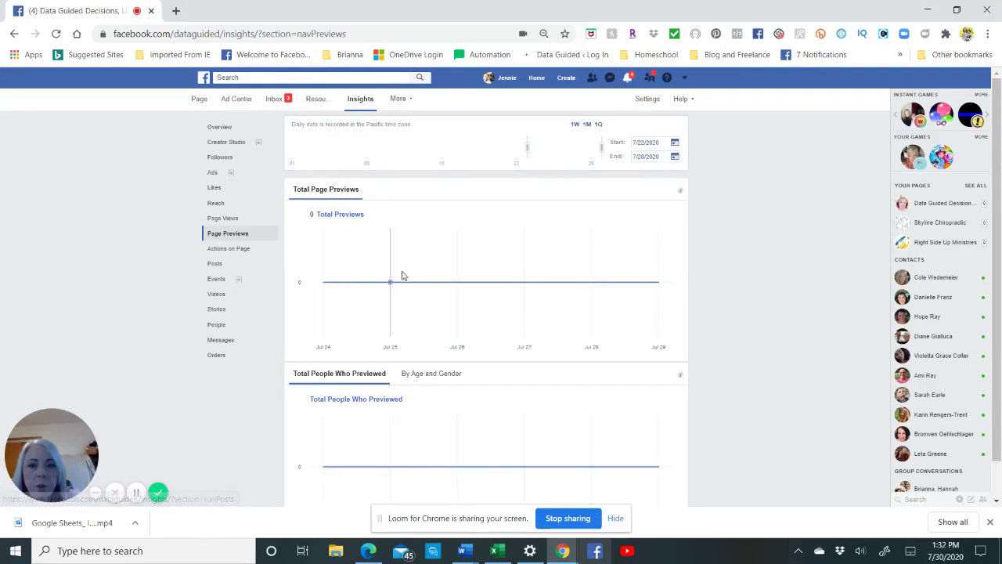
left_click(243, 250)
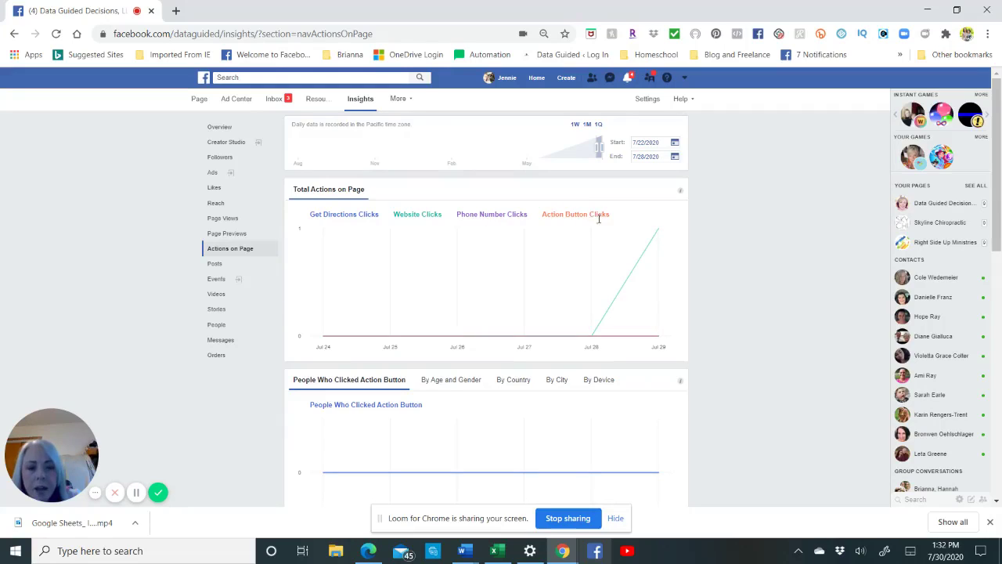
scroll(670, 403, "down", 3)
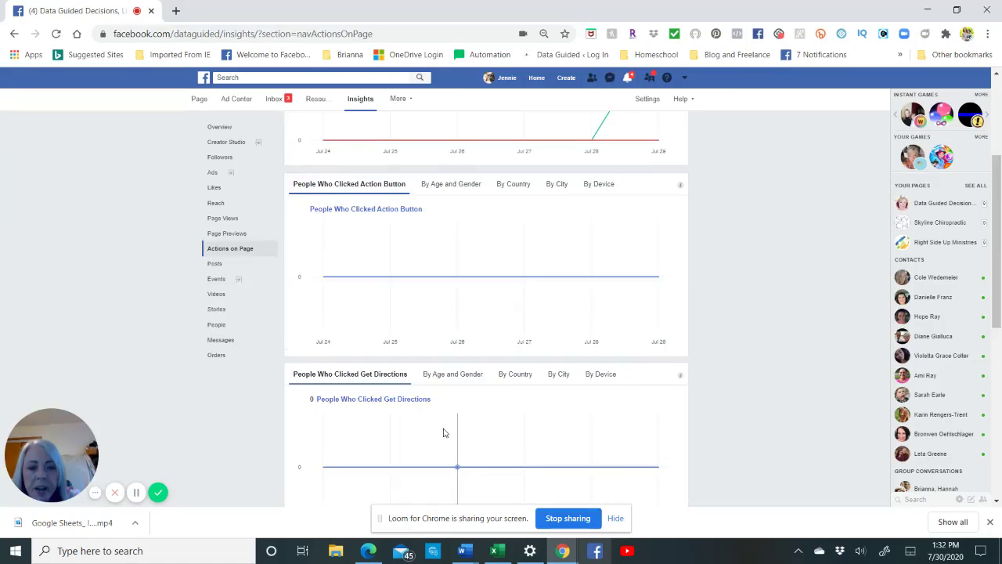
scroll(452, 433, "down", 3)
scroll(443, 433, "down", 2)
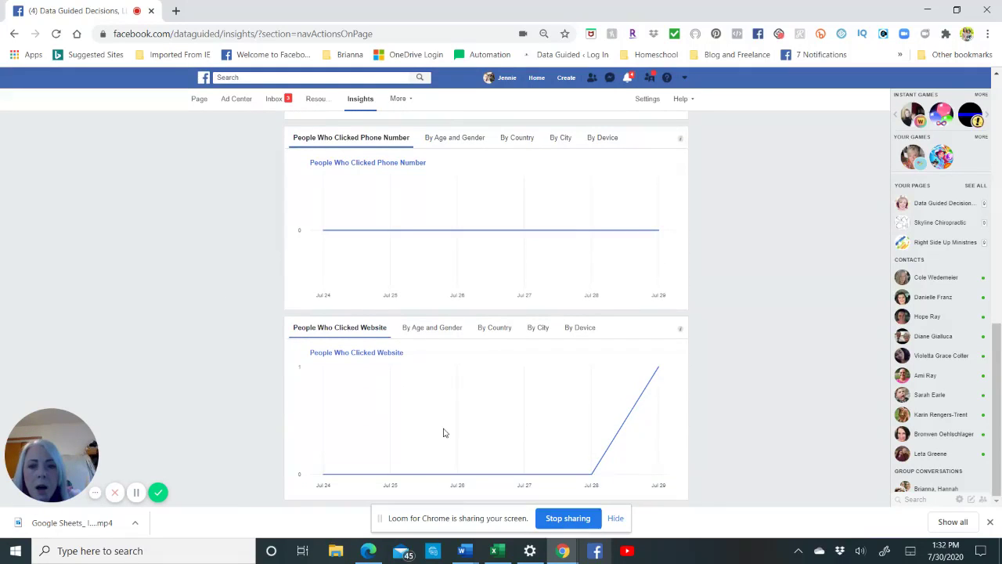
scroll(443, 432, "up", 5)
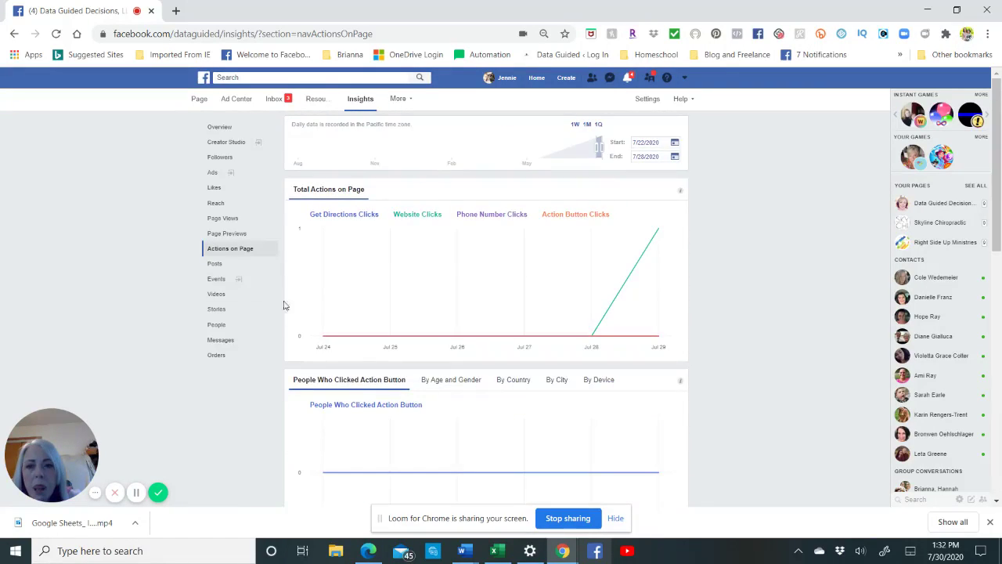
Open the Posts insights and examine the days and times fans are online and the reach and engagement of published posts.
left_click(216, 264)
mouse_move(977, 436)
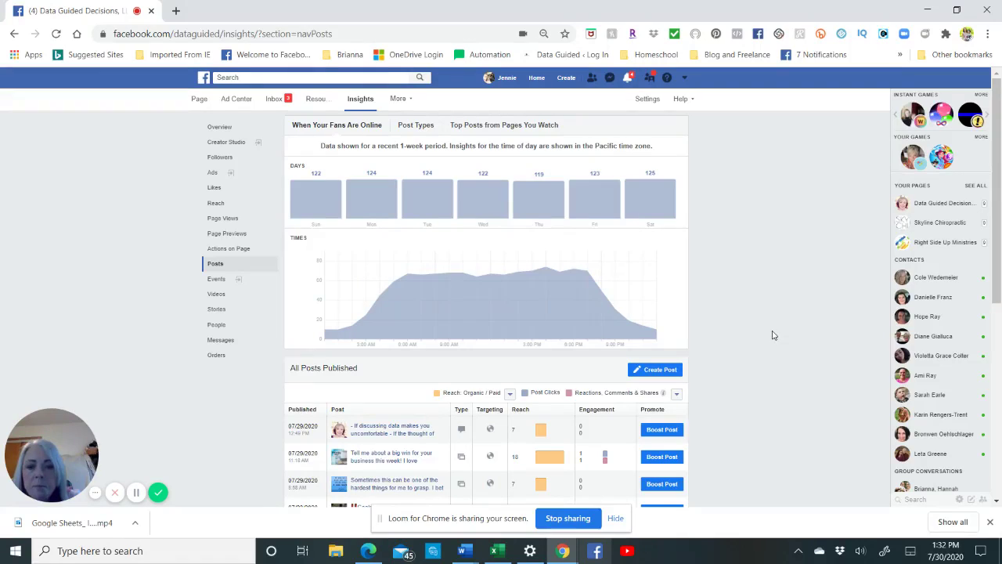
mouse_move(383, 215)
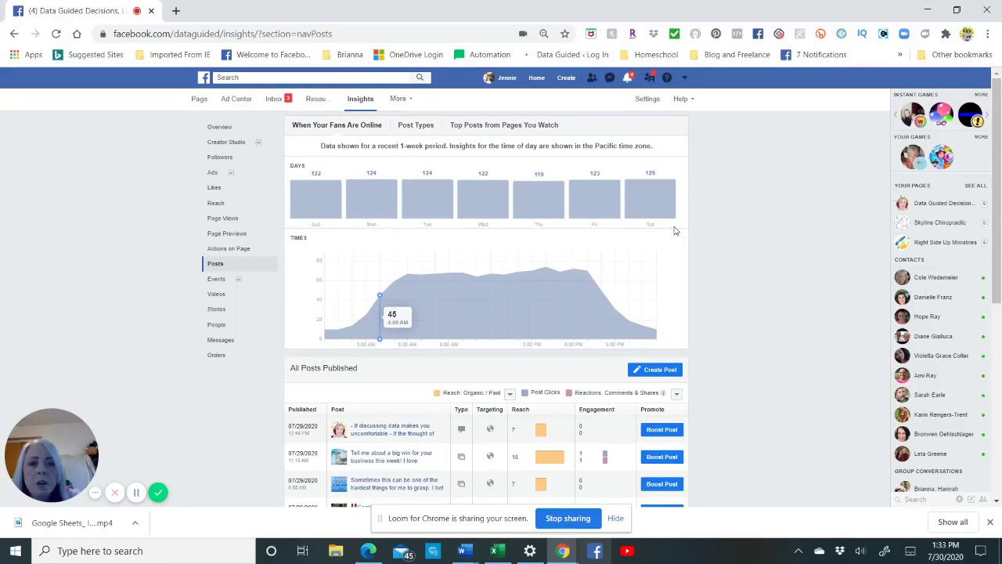
scroll(749, 252, "down", 3)
scroll(749, 252, "down", 1)
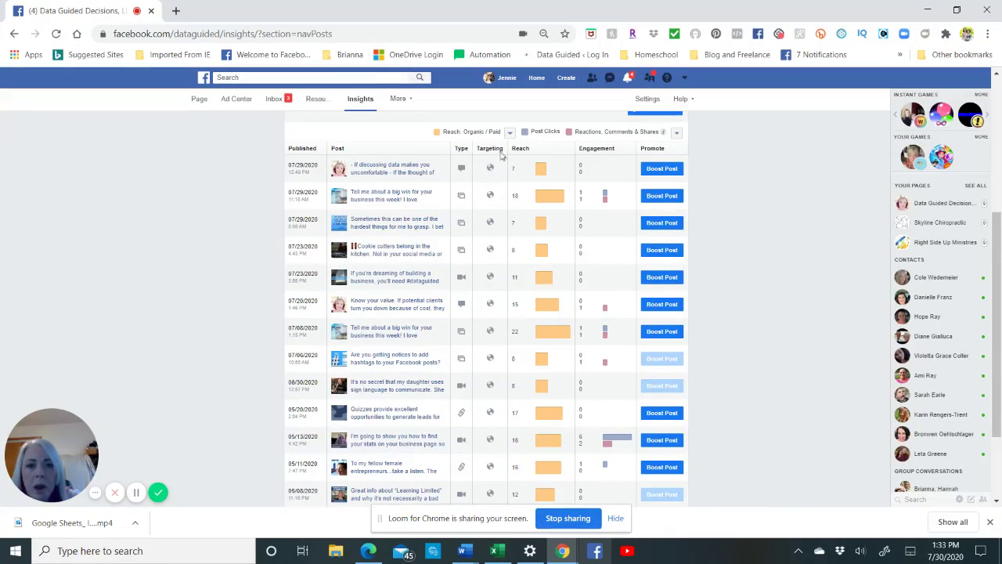
scroll(767, 304, "up", 4)
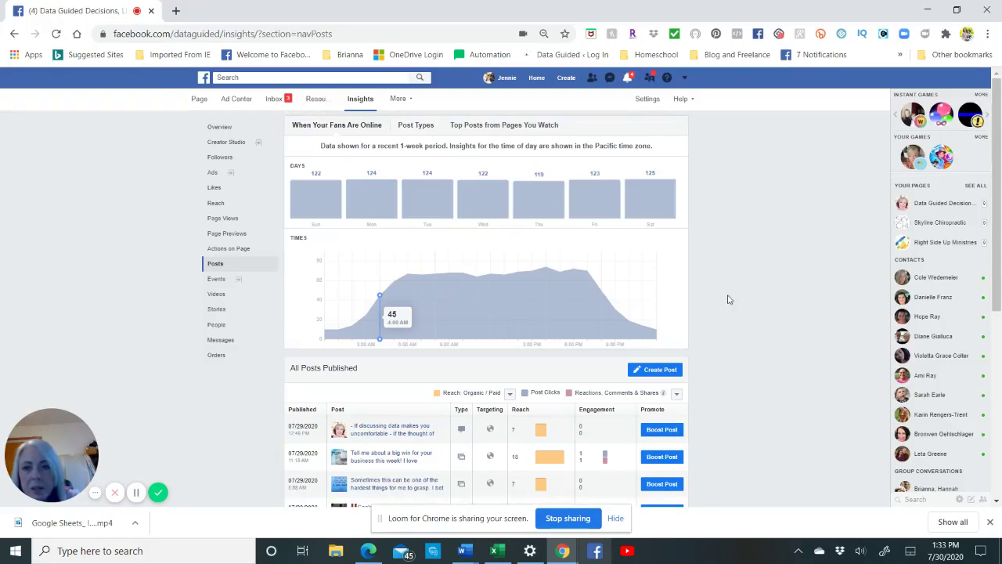
Open the Events insights for the page and return to the original Insights page.
left_click(216, 282)
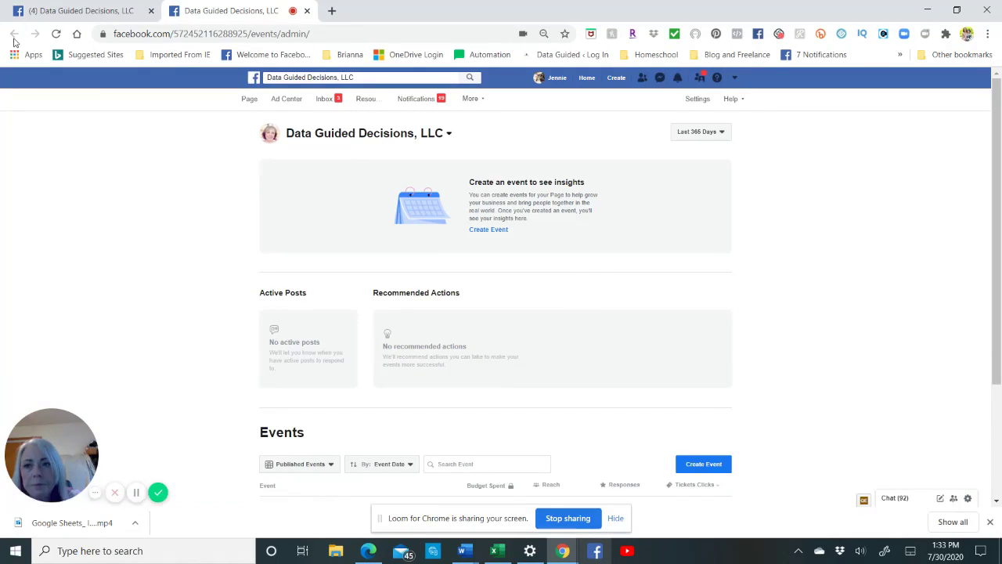
left_click(69, 11)
scroll(477, 205, "down", 1)
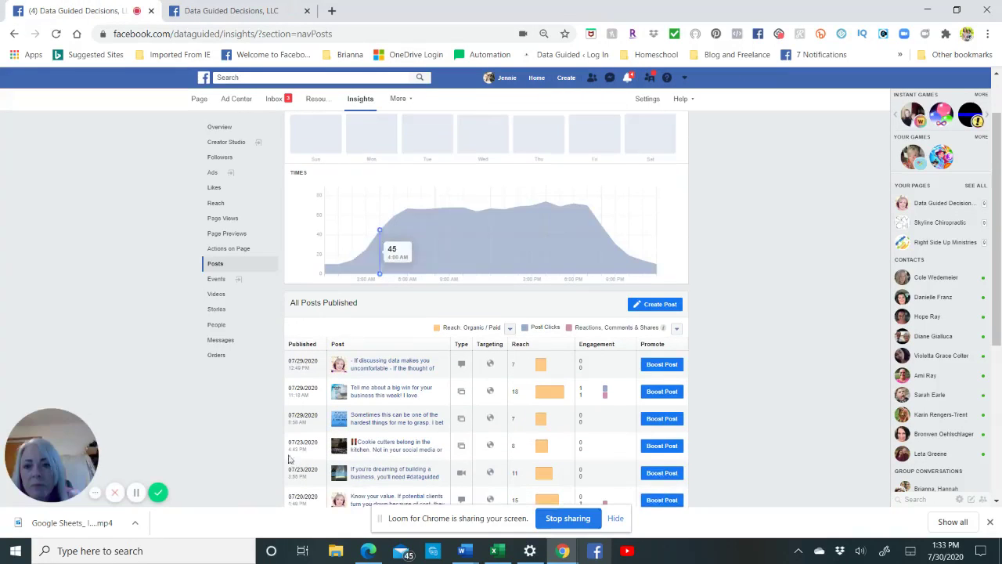
Open the Videos insights and review the date range presets, in-stream ads eligibility, and video performance and top videos.
left_click(216, 294)
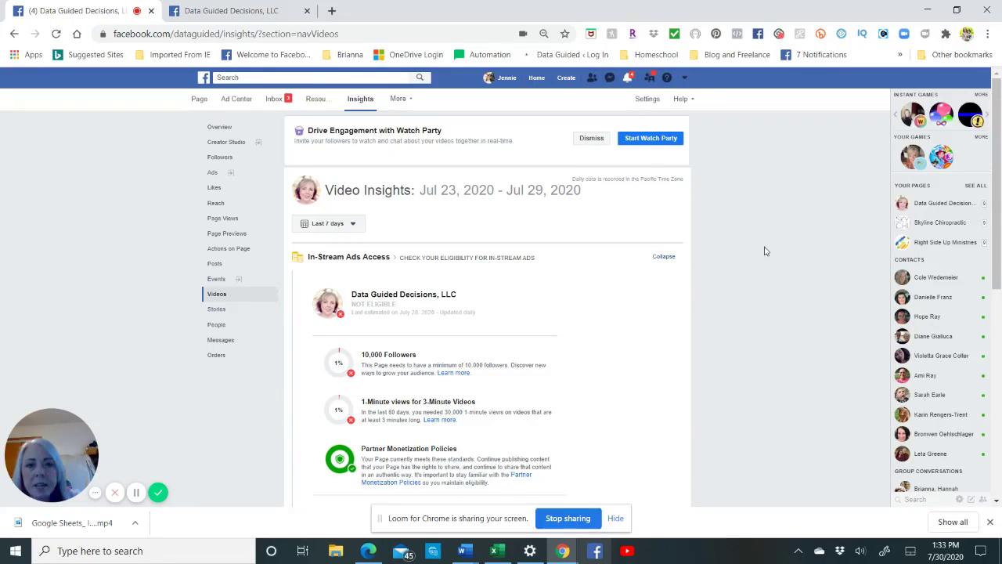
left_click(332, 228)
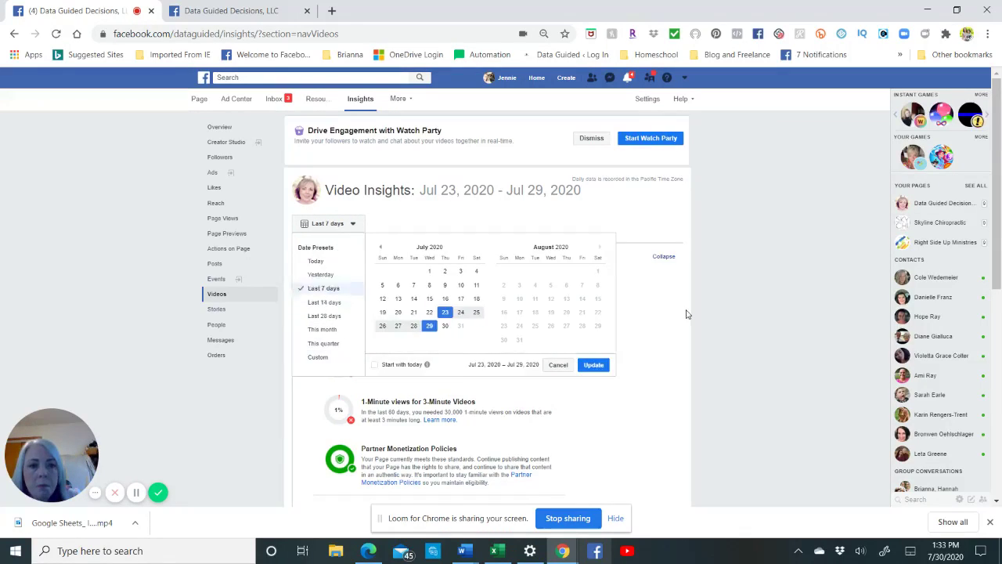
left_click(758, 293)
scroll(758, 291, "down", 2)
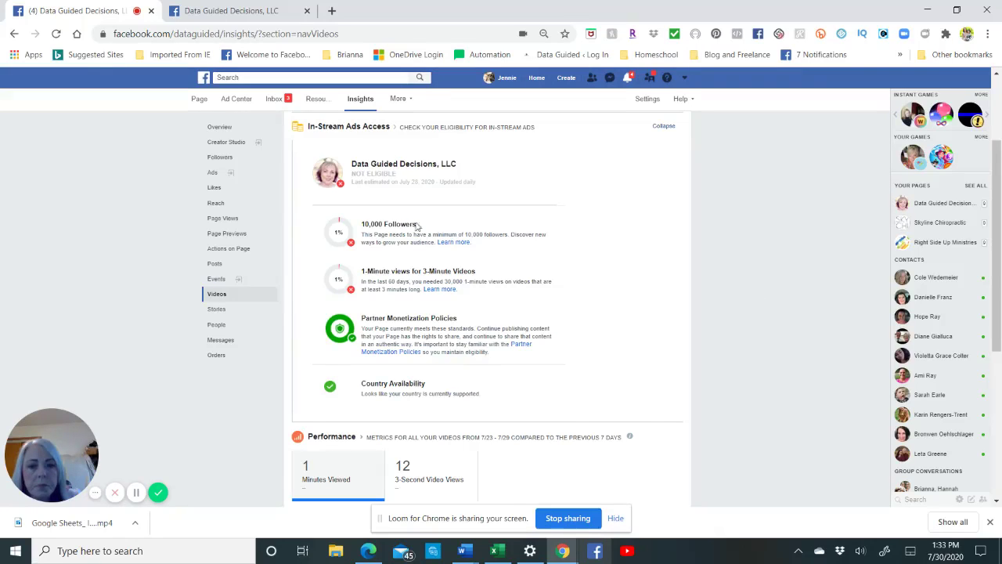
scroll(745, 333, "down", 3)
scroll(744, 334, "down", 1)
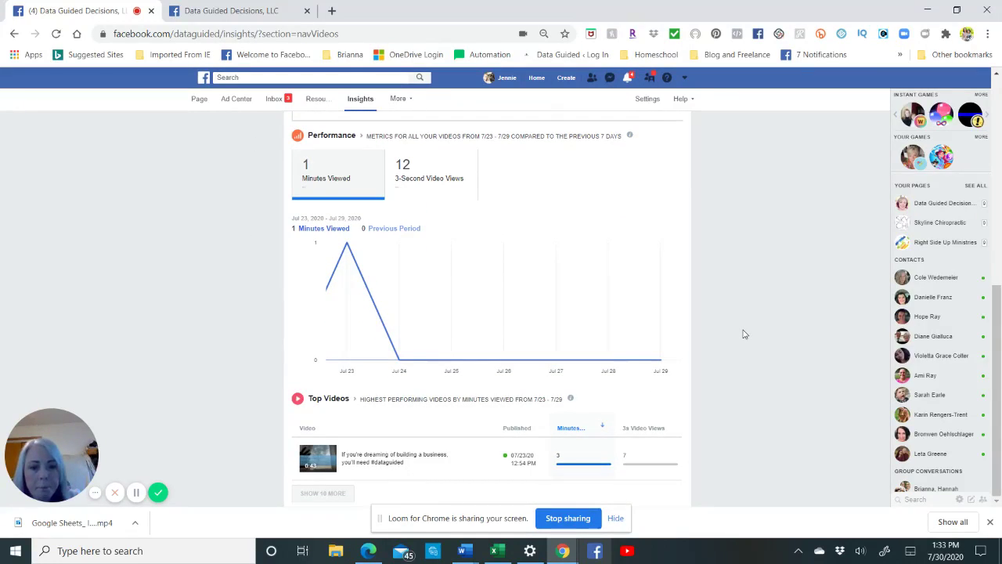
scroll(744, 334, "up", 5)
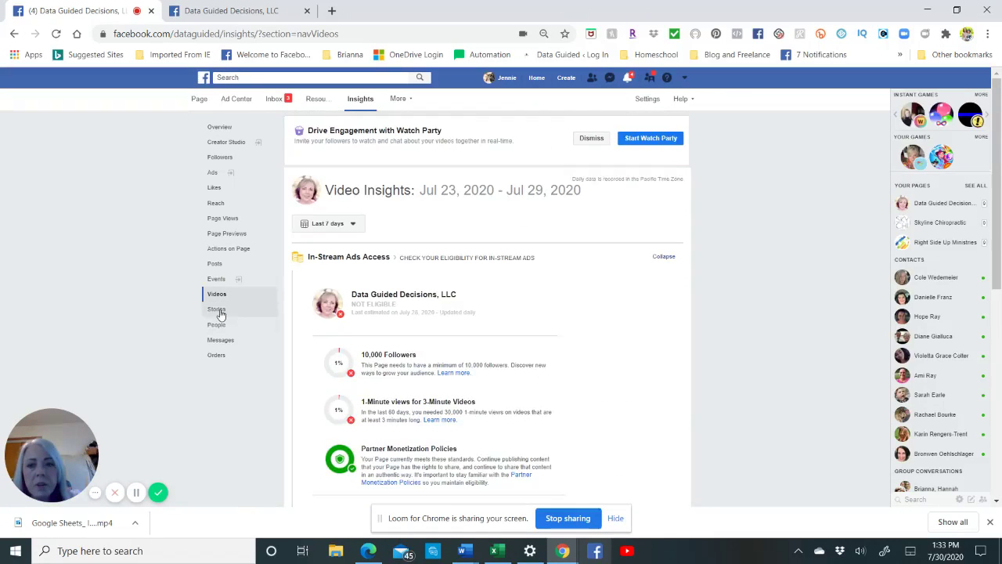
Open the Stories section of the page insights and turn on Stories Insights.
left_click(218, 310)
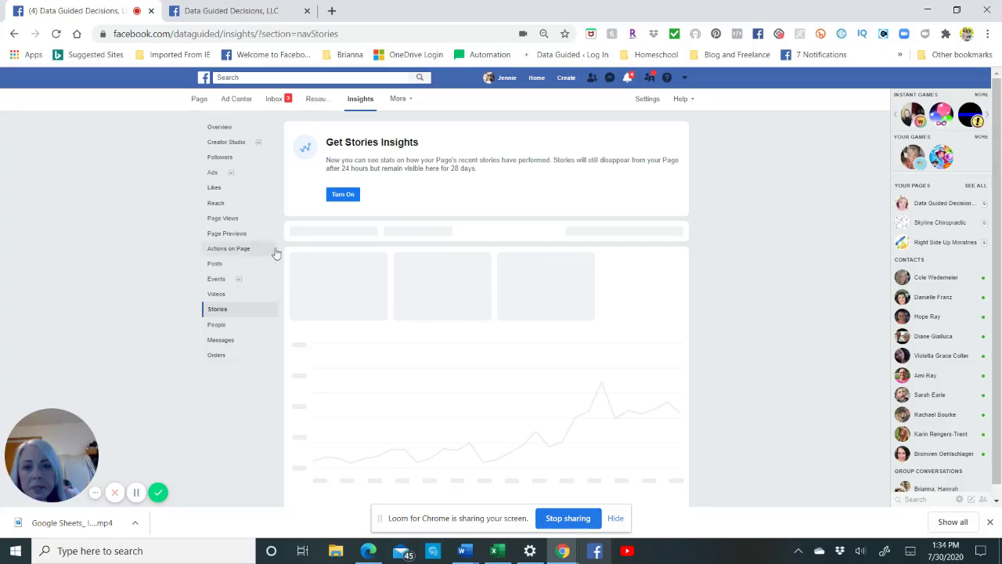
left_click(343, 198)
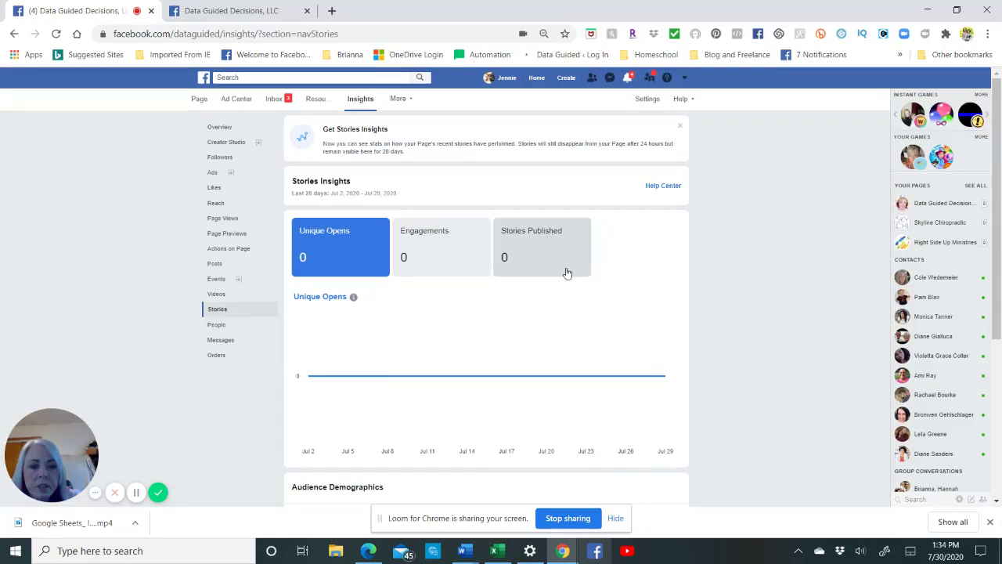
Examine the fan demographics in the People insights and the connections and responsiveness in the Messages insights.
left_click(222, 331)
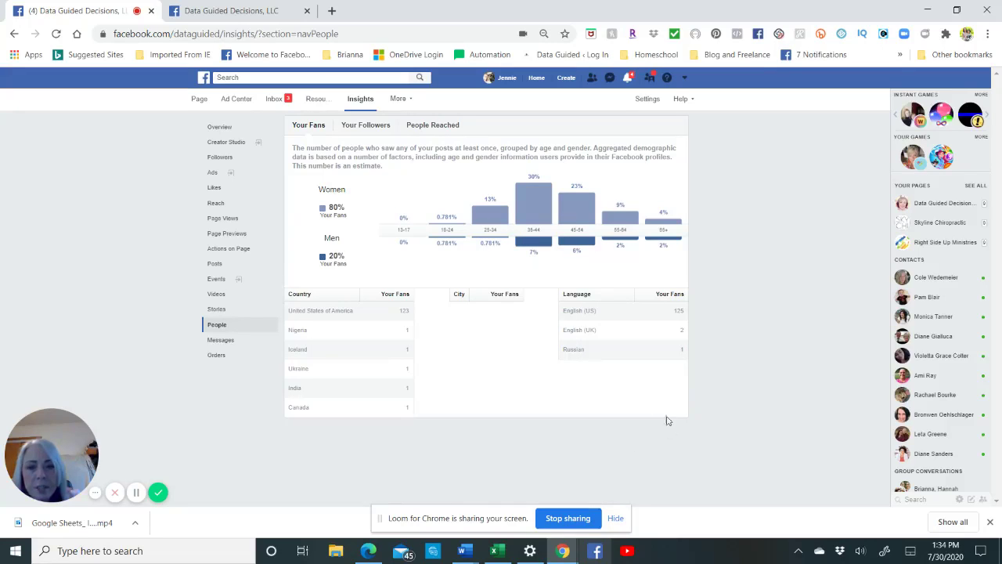
left_click(221, 341)
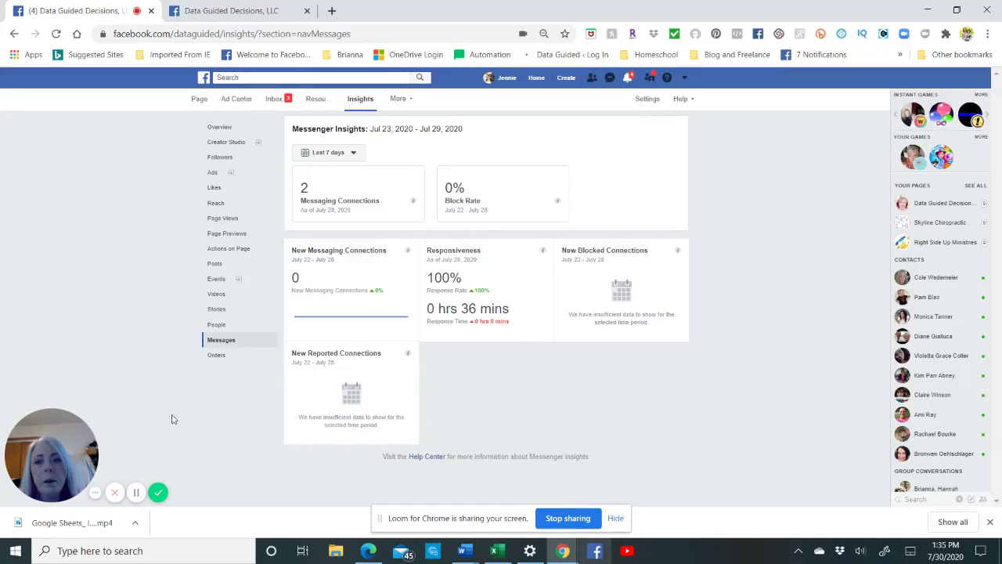
Show the number of orders for the last 28 days in the Orders insights and return to the Insights overview.
left_click(214, 356)
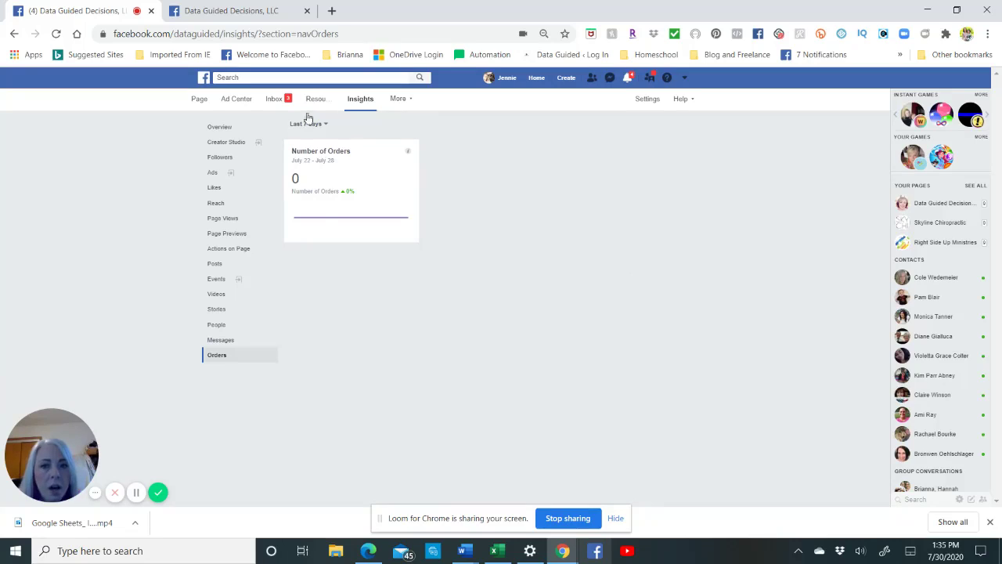
mouse_move(354, 218)
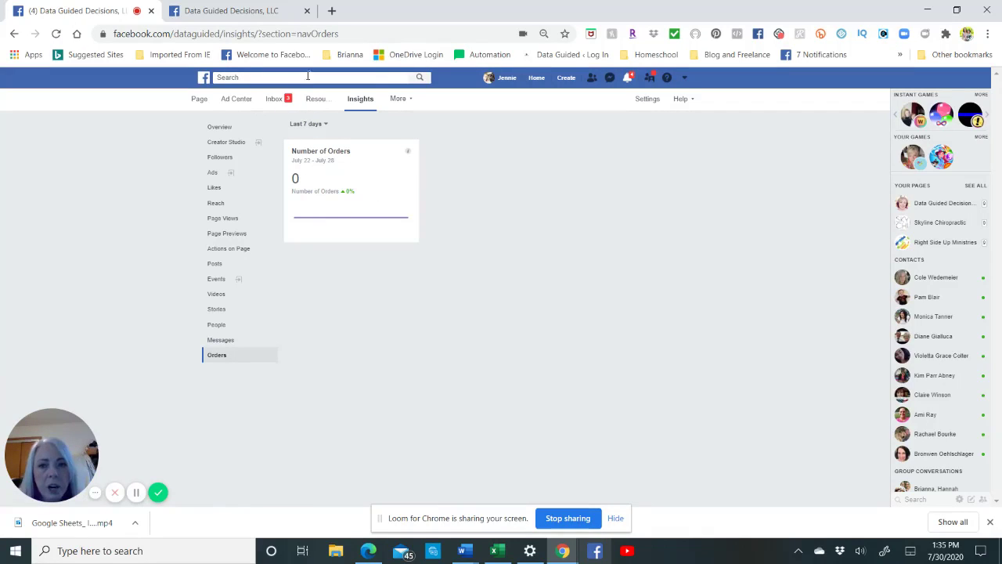
left_click(327, 125)
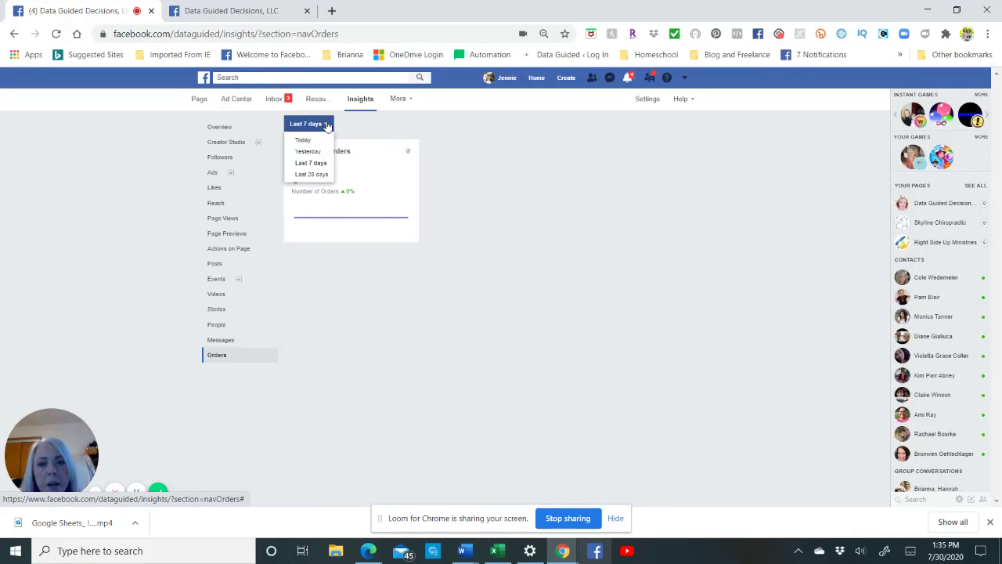
left_click(314, 176)
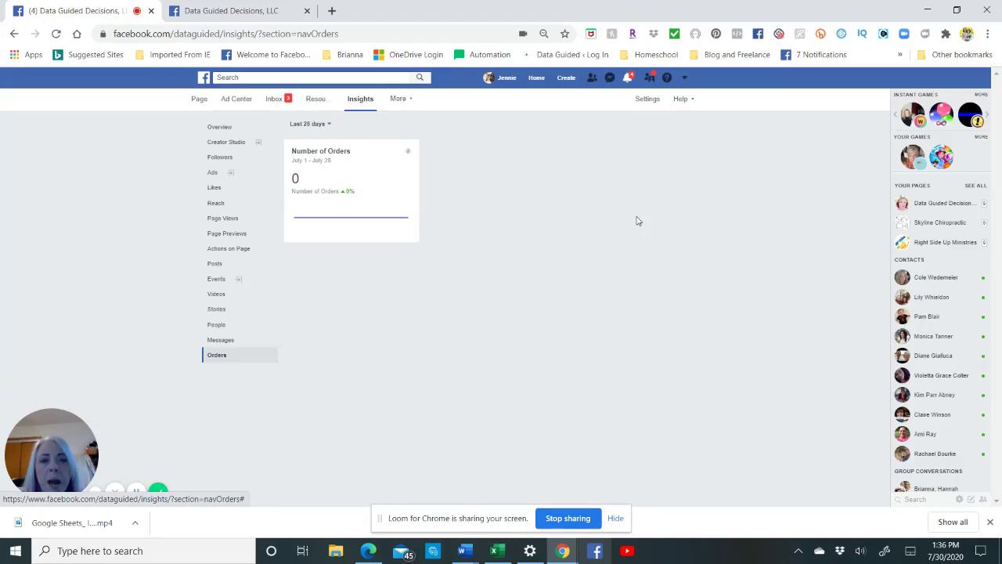
left_click(214, 128)
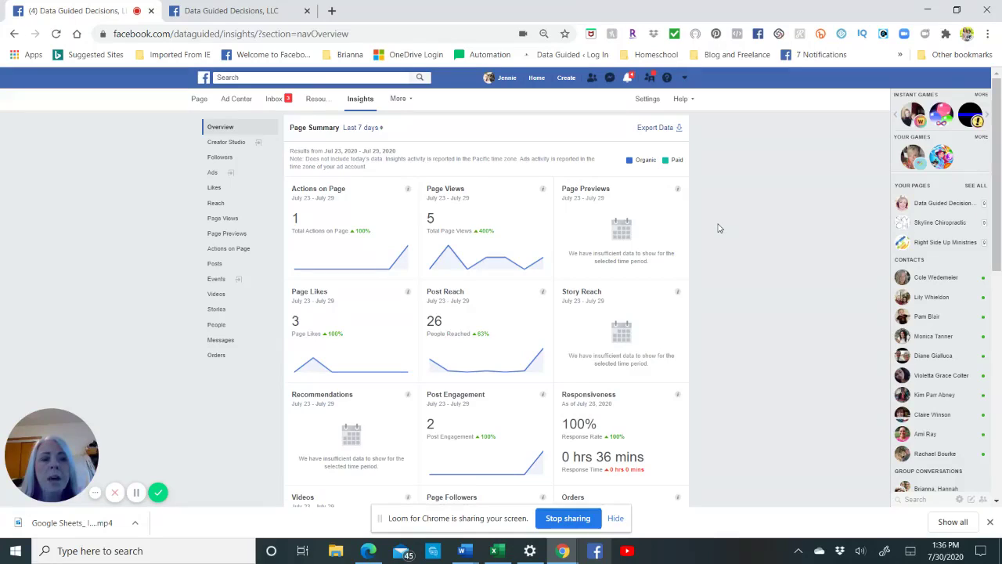